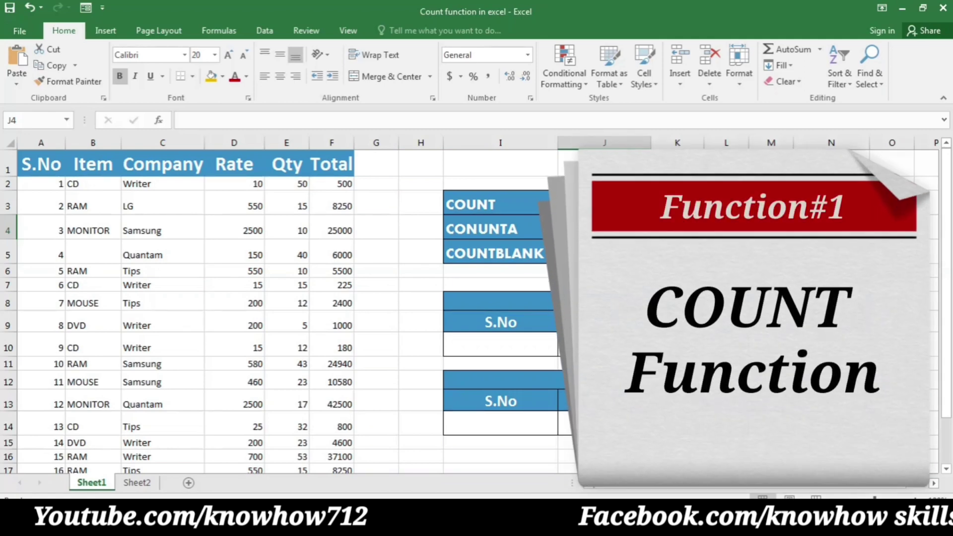
Enter the formula =COUNT(D2:D21) in cell J3 to count the numeric entries in the Rate column.
click(576, 201)
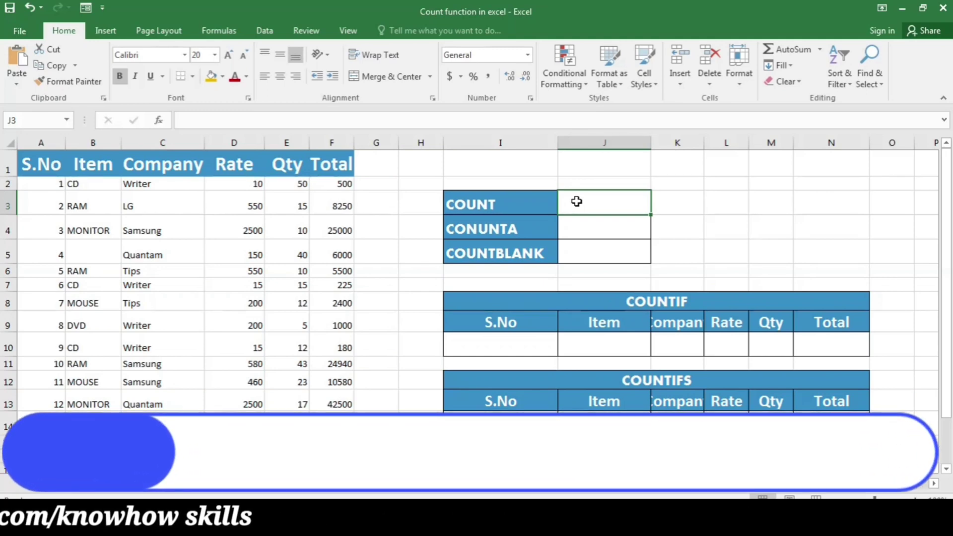
text(=count)
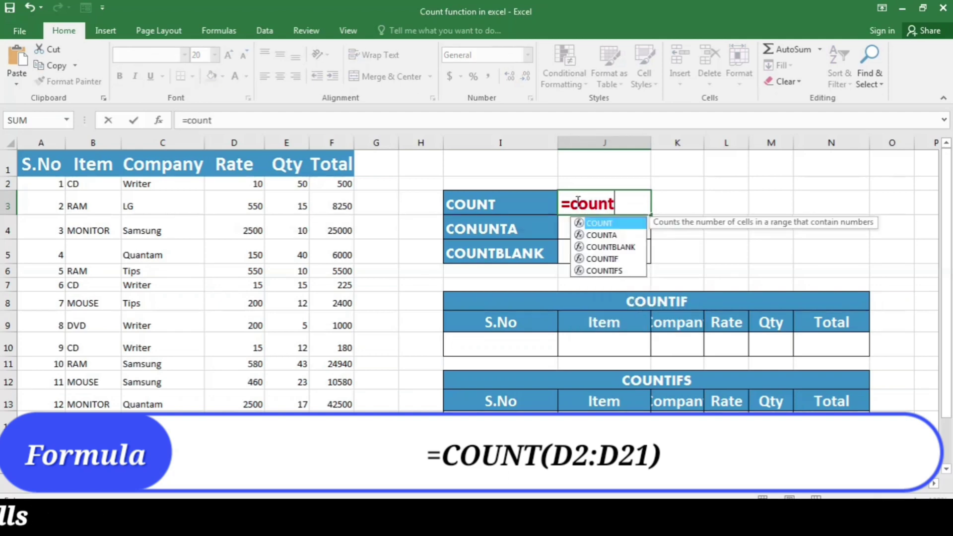
text(()
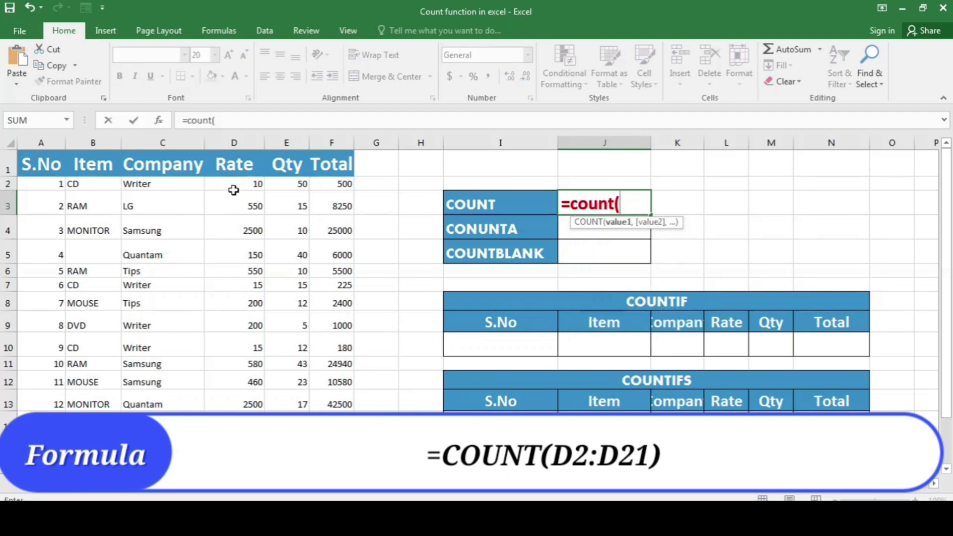
drag(233, 189, 234, 420)
drag(240, 496, 239, 497)
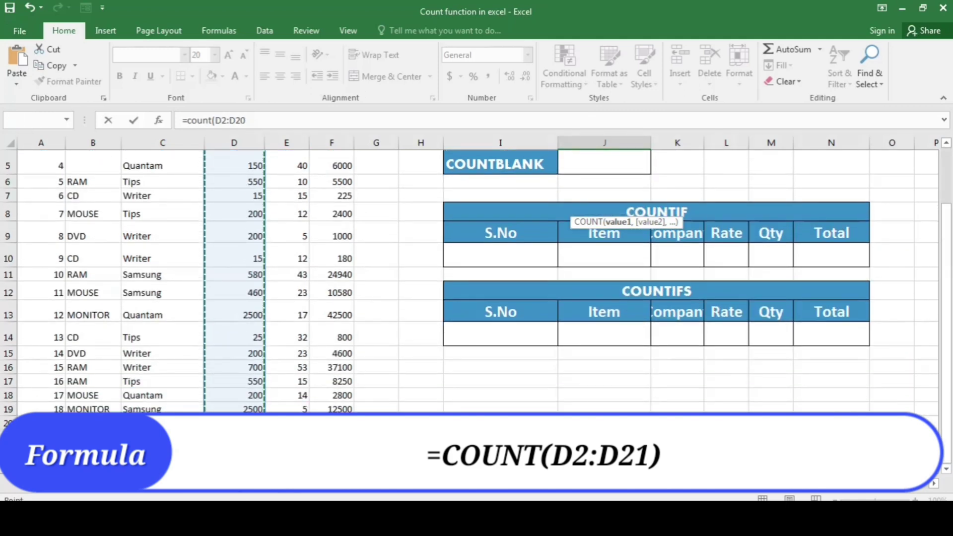
scroll(318, 352, up, 2)
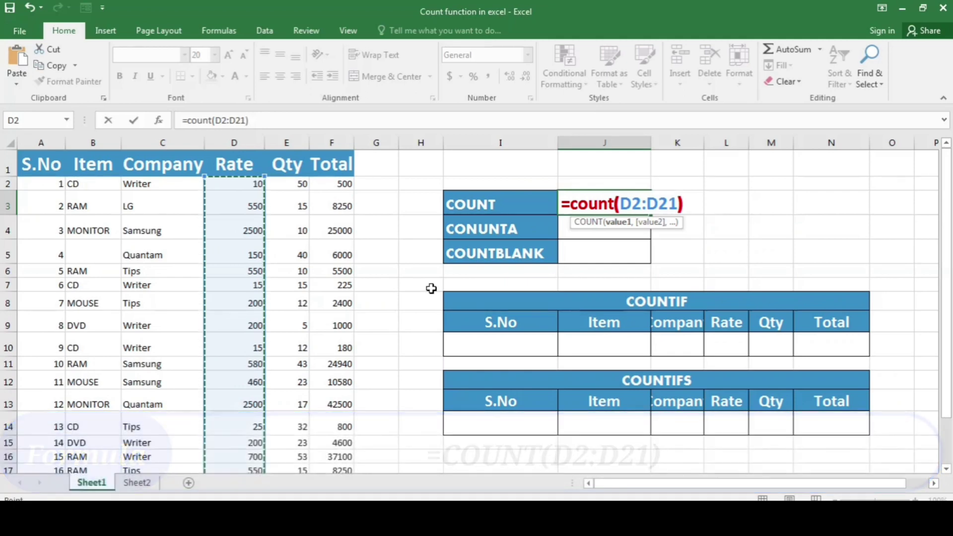
text())
key(Return)
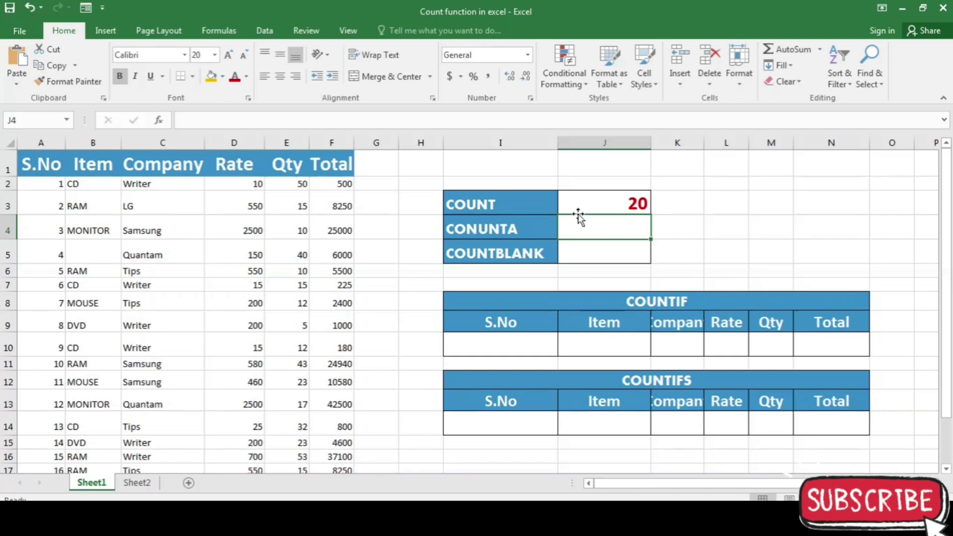
Enter the formula =COUNTA(A2:F4) in cell J4 to count the non-empty cells in the first three data rows.
scroll(40, 204, down, 2)
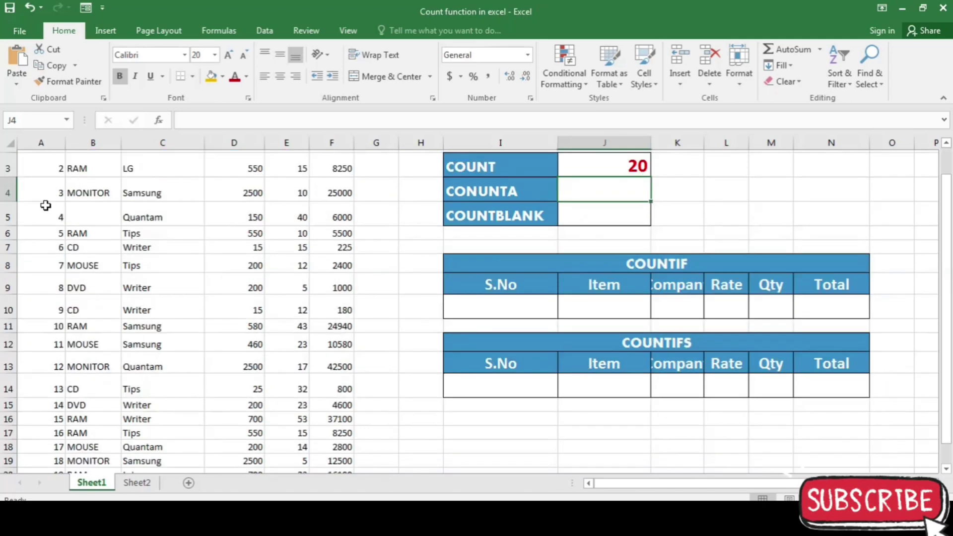
scroll(71, 375, up, 2)
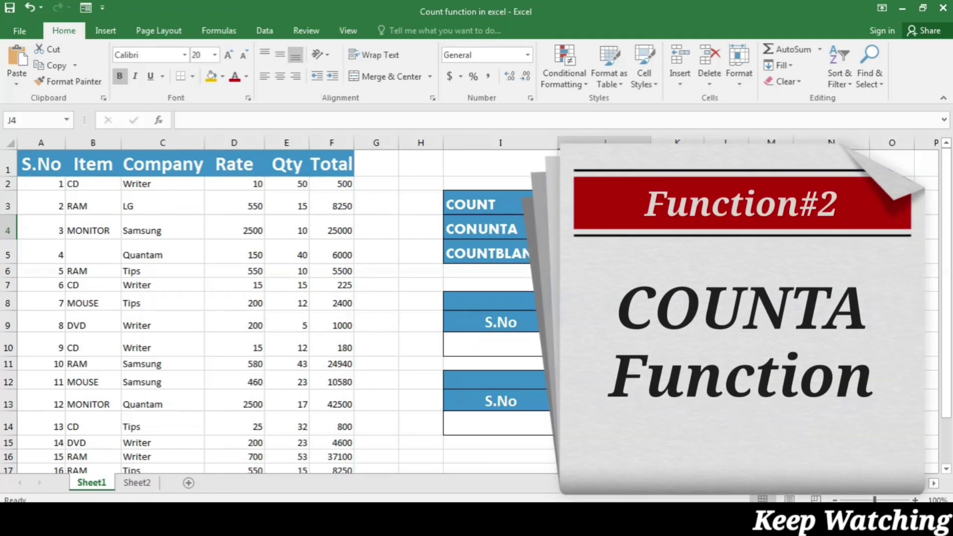
text(=)
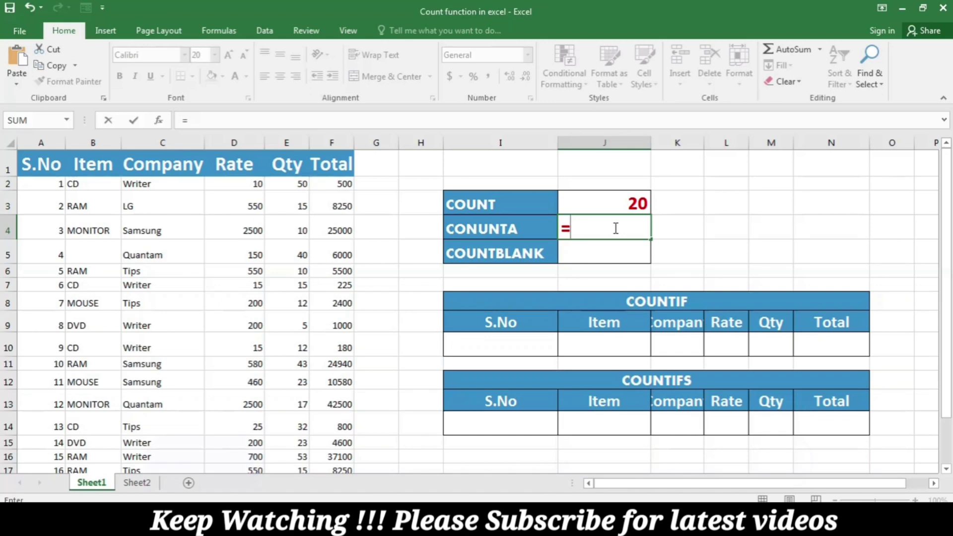
text(counta()
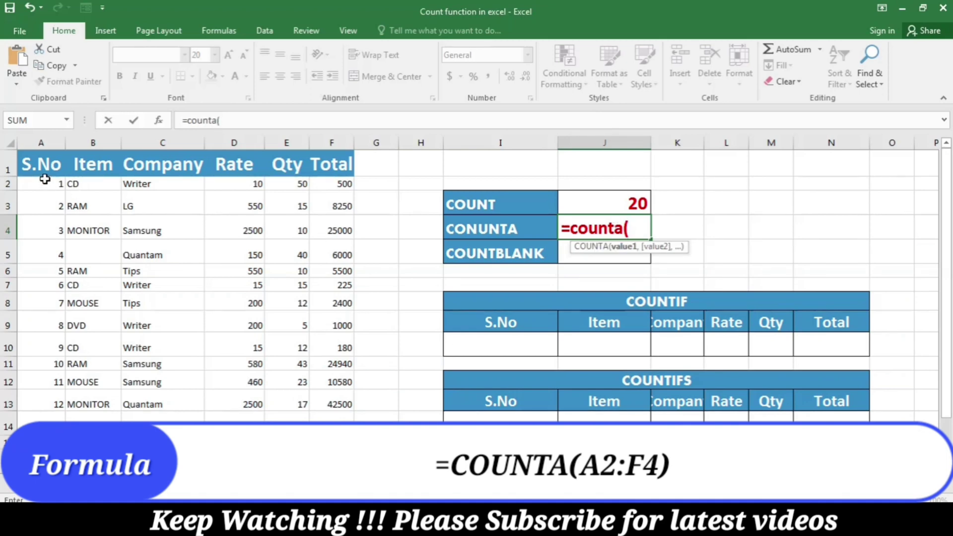
drag(44, 179, 328, 226)
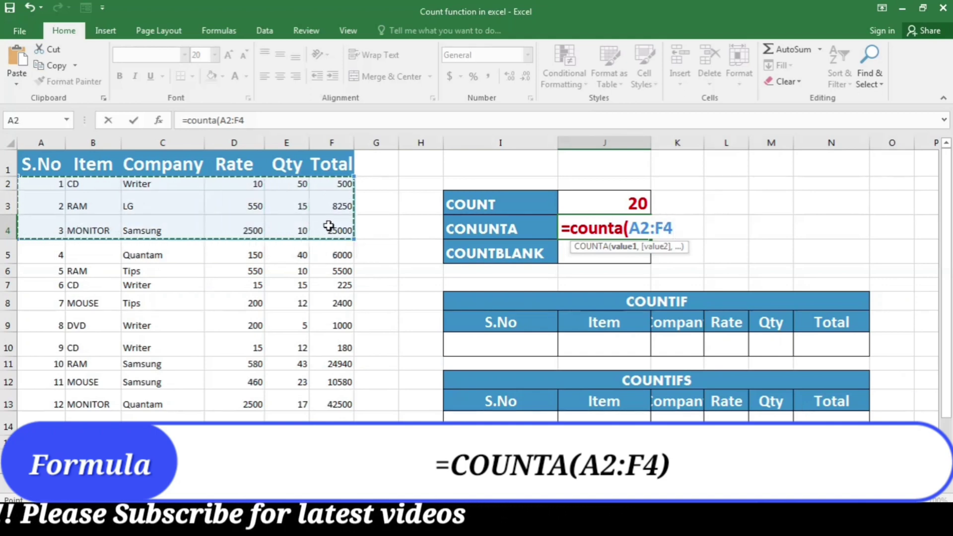
key(ctrl+Return)
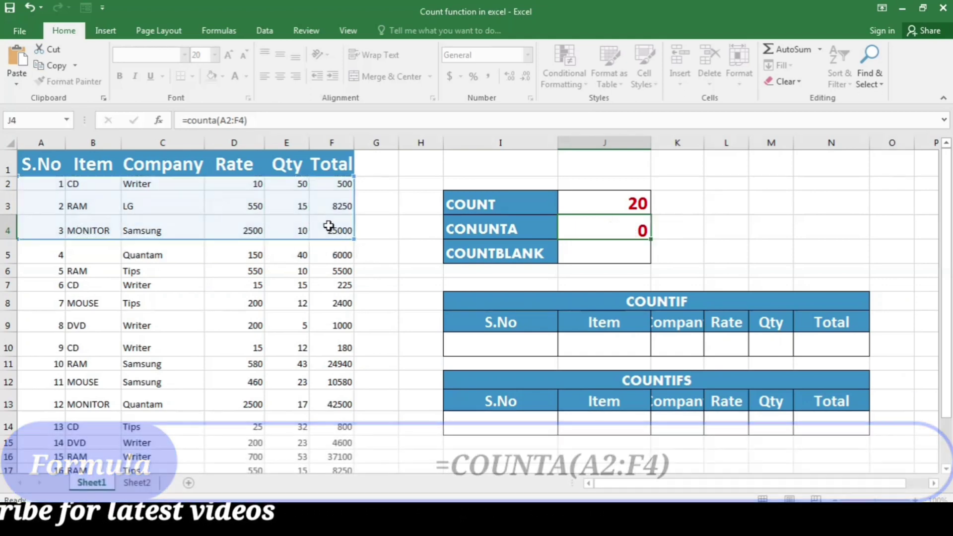
key(Return)
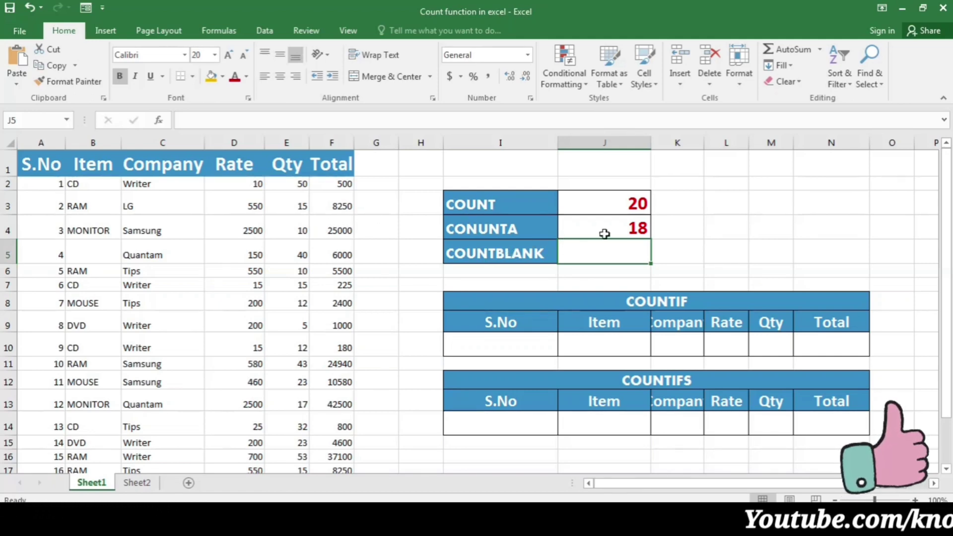
Clear the contents of cells C9, E6, E12, C12 and D3 to create blanks in the data table.
click(259, 286)
click(167, 317)
key(Delete)
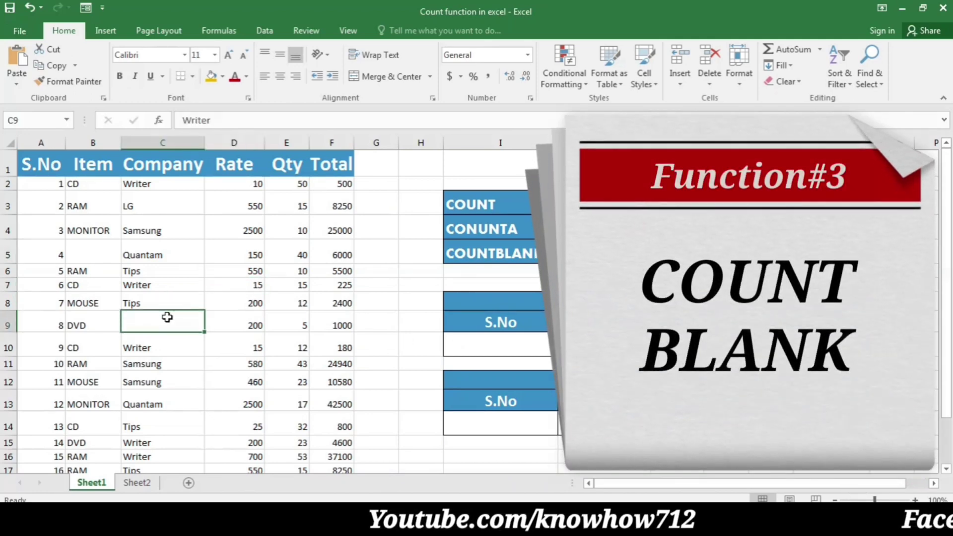
click(376, 364)
click(296, 272)
key(Delete)
click(278, 380)
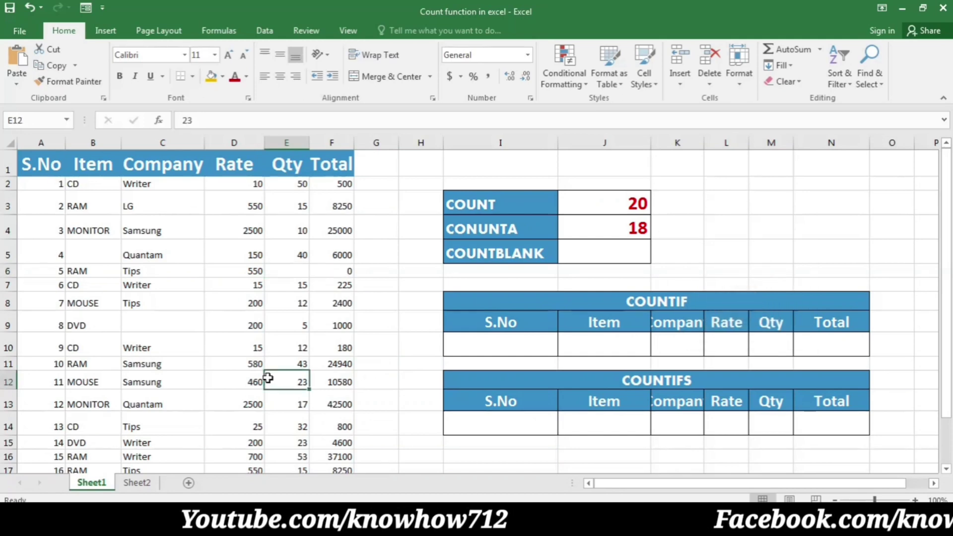
key(Delete)
click(179, 387)
key(Delete)
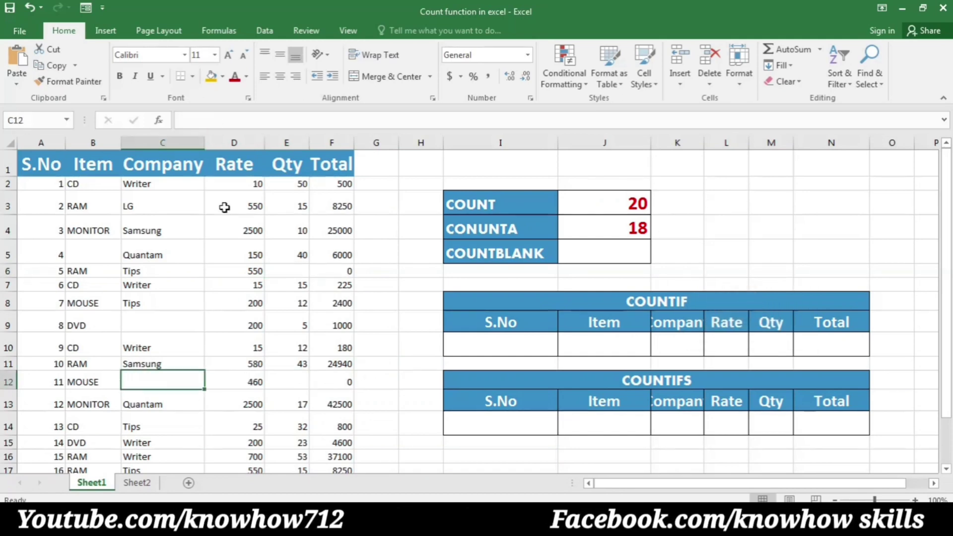
Enter the formula =COUNTBLANK(A2:F15) in cell J5 to count the empty cells in that part of the table.
click(632, 264)
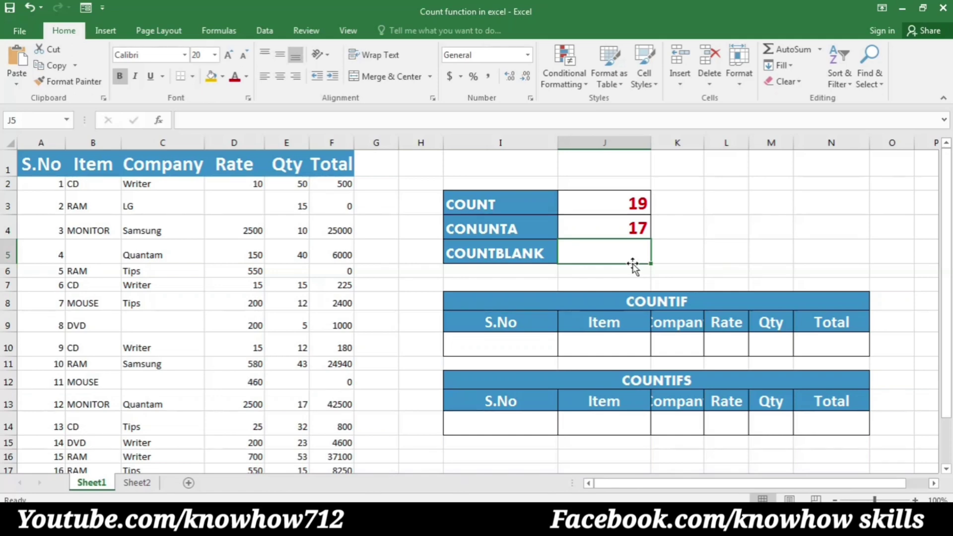
text(=)
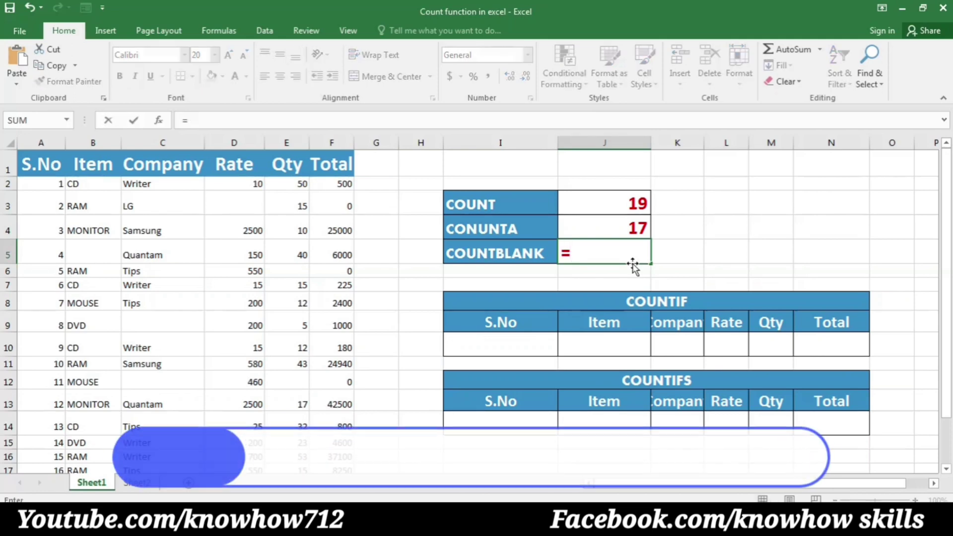
text(count)
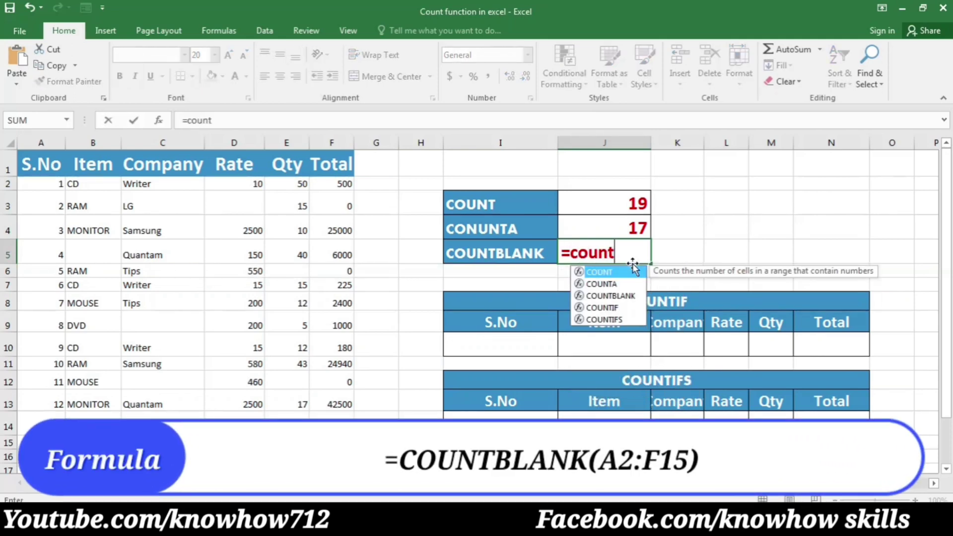
text(blank()
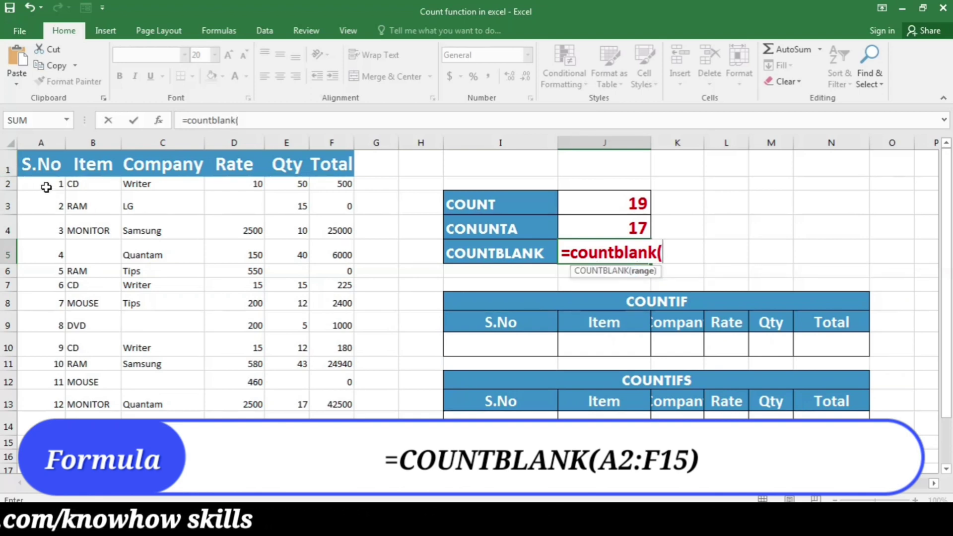
drag(43, 190, 331, 443)
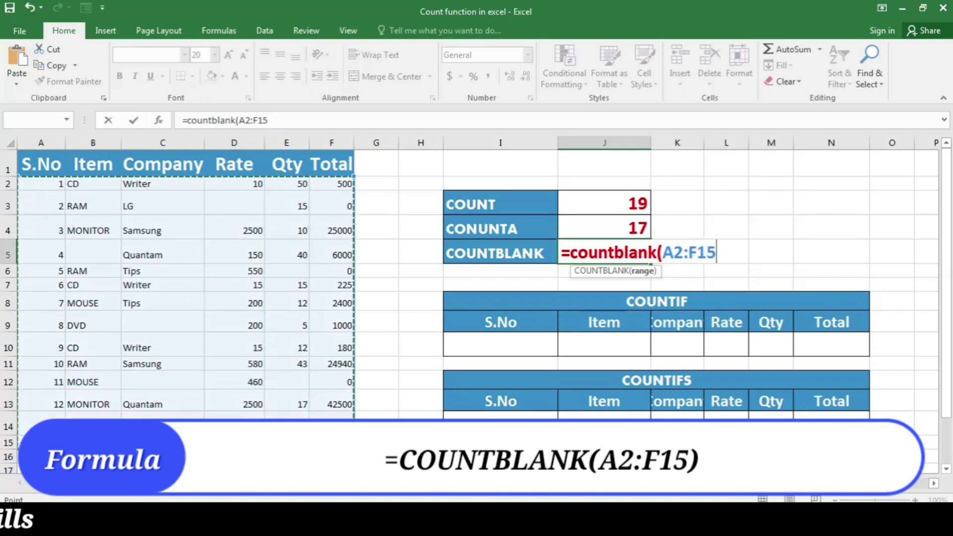
text())
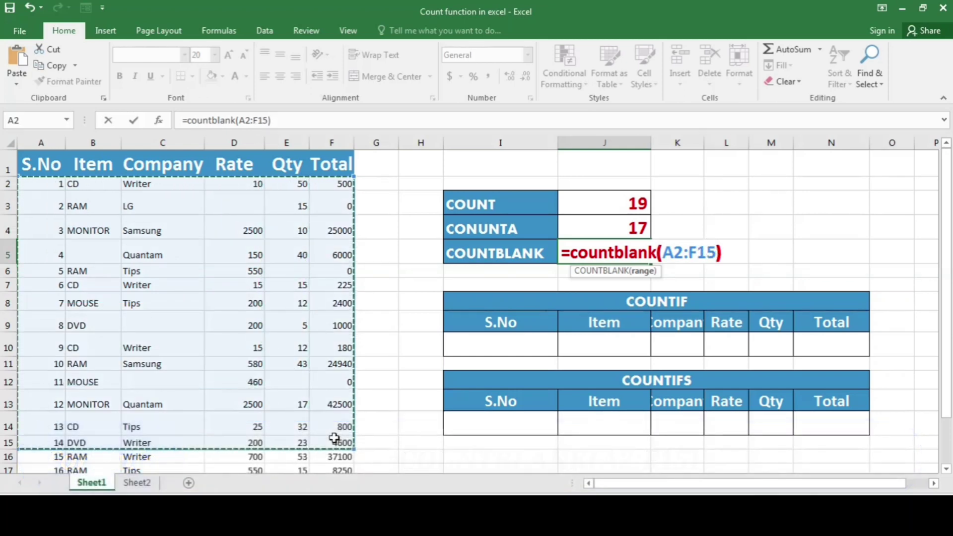
key(Return)
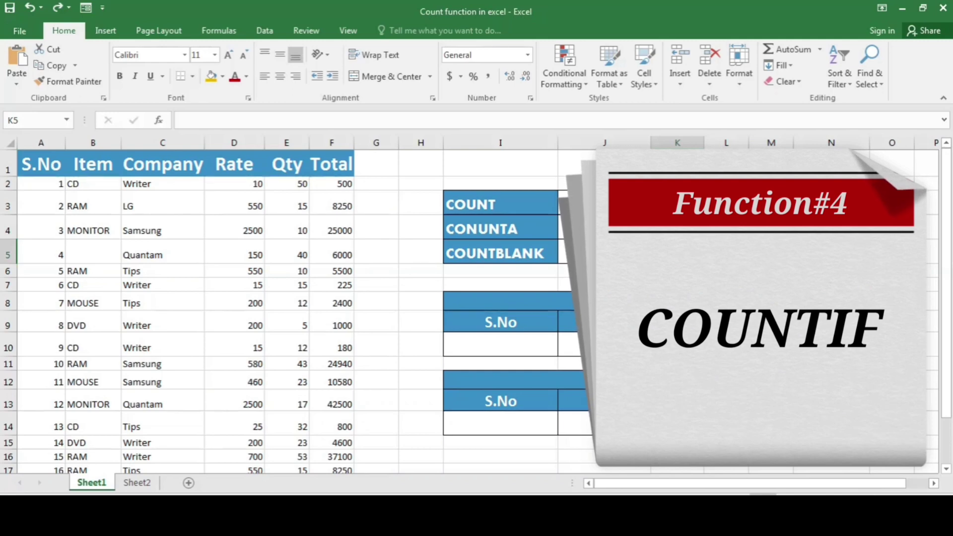
Enter the formula =COUNTIF(B2:B21,J10) in cell N10, under Total in the COUNTIF table.
click(811, 342)
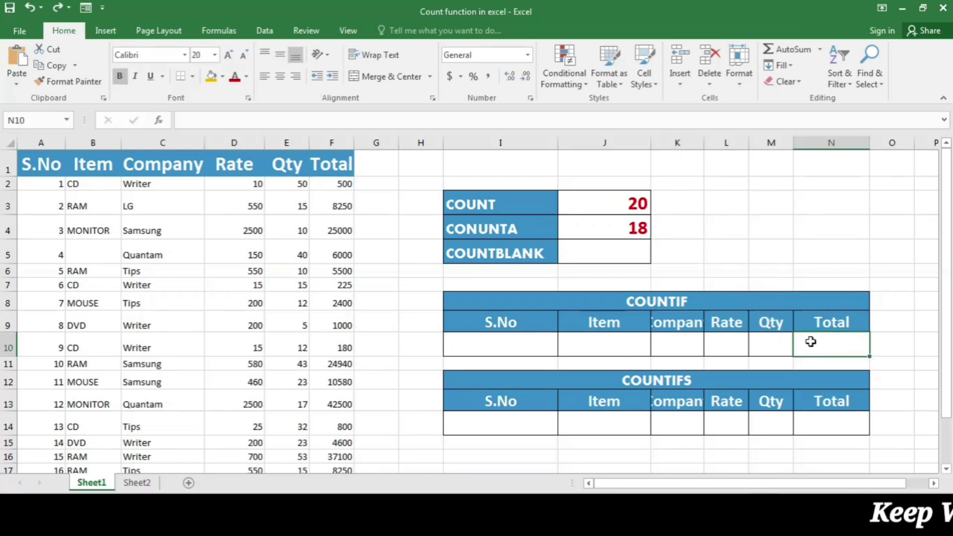
text(=)
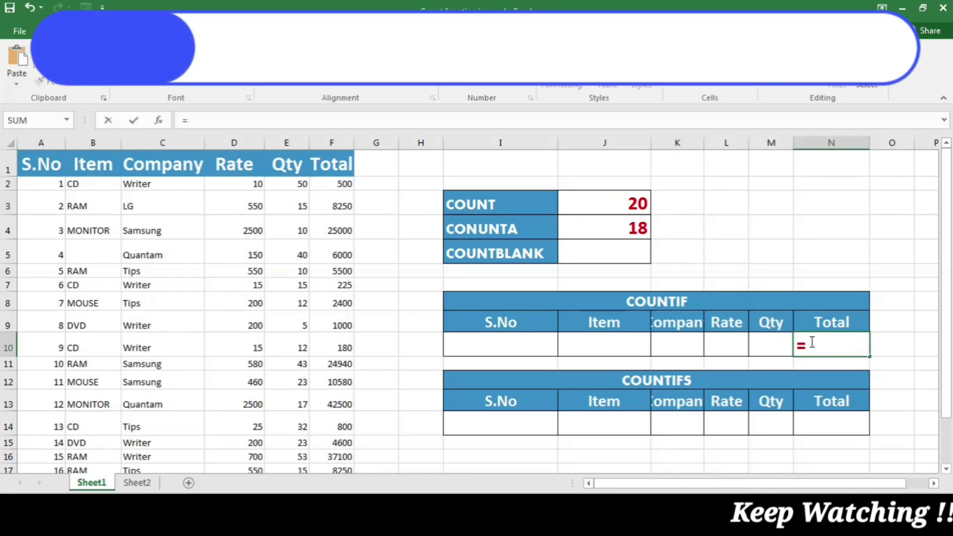
text(countif()
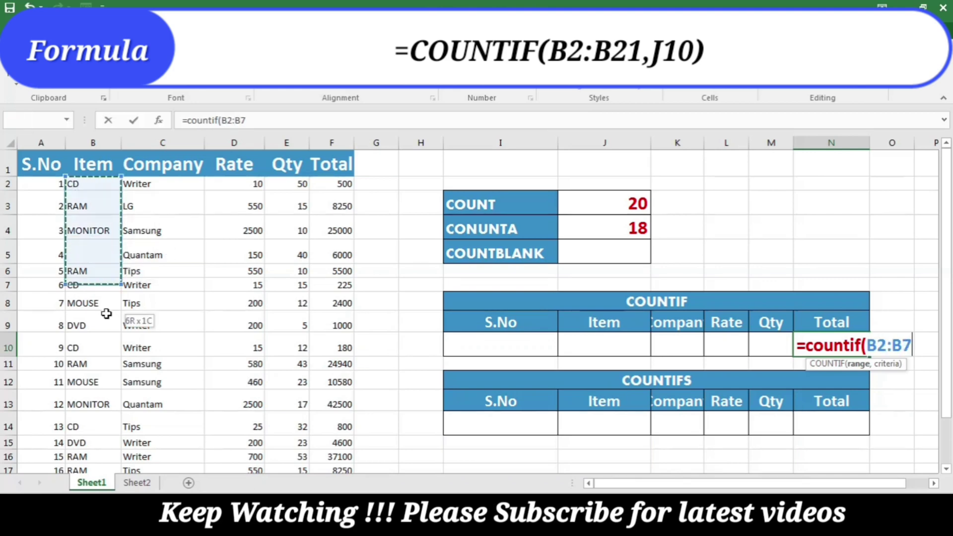
drag(106, 314, 116, 415)
drag(115, 473, 102, 466)
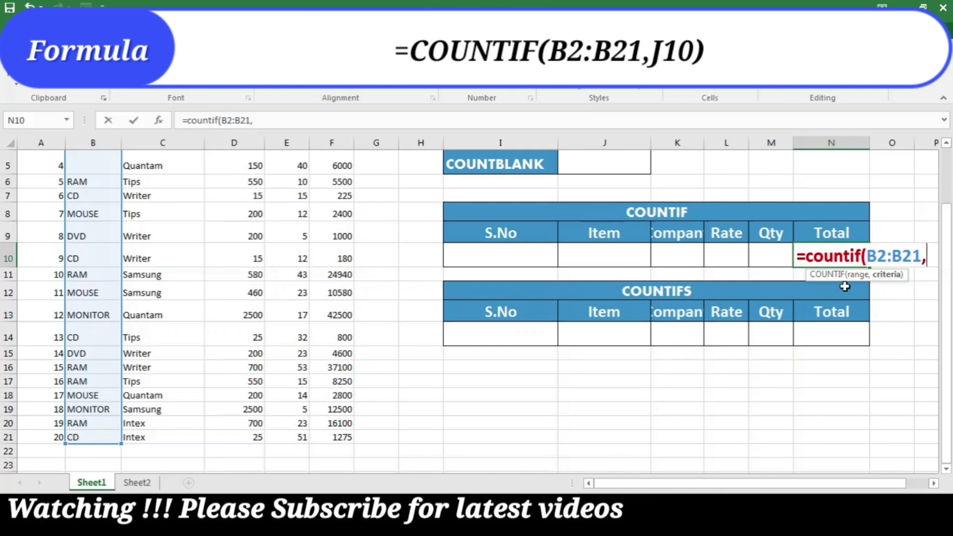
click(596, 254)
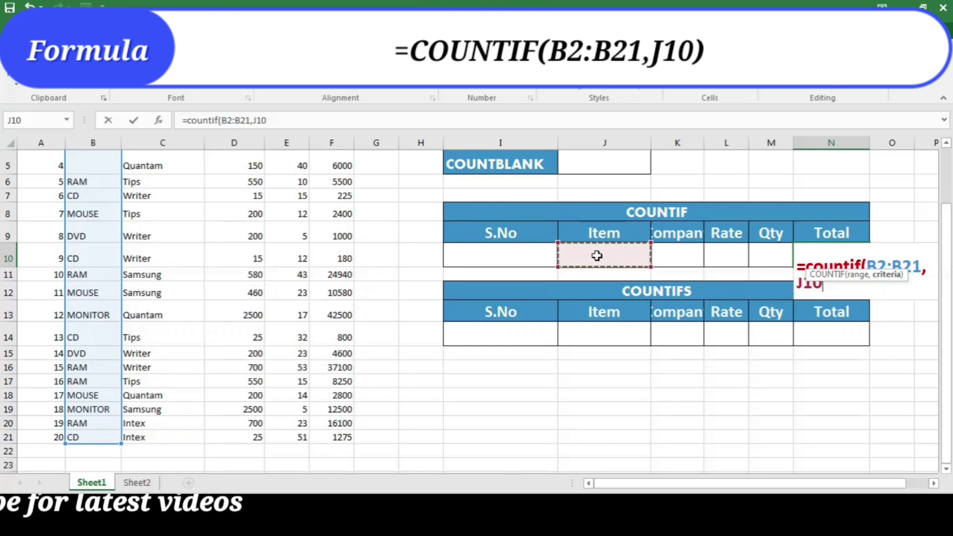
text())
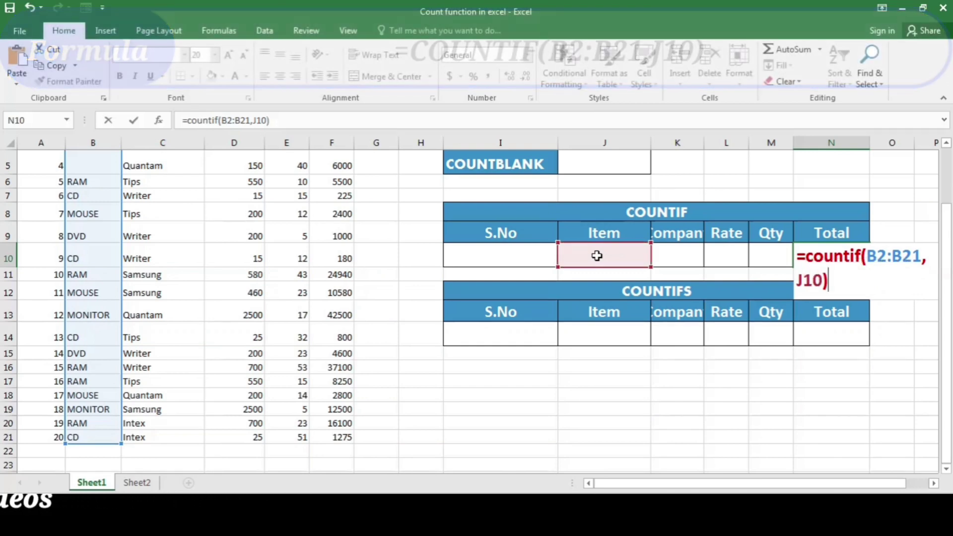
key(Return)
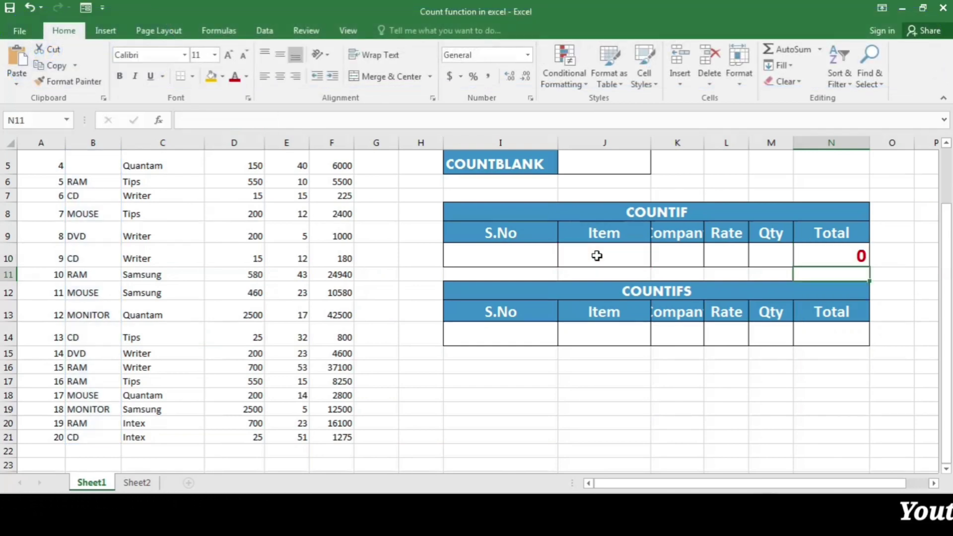
Enter CD as the item criterion in cell J10 of the COUNTIF table.
click(596, 256)
scroll(596, 253, up, 1)
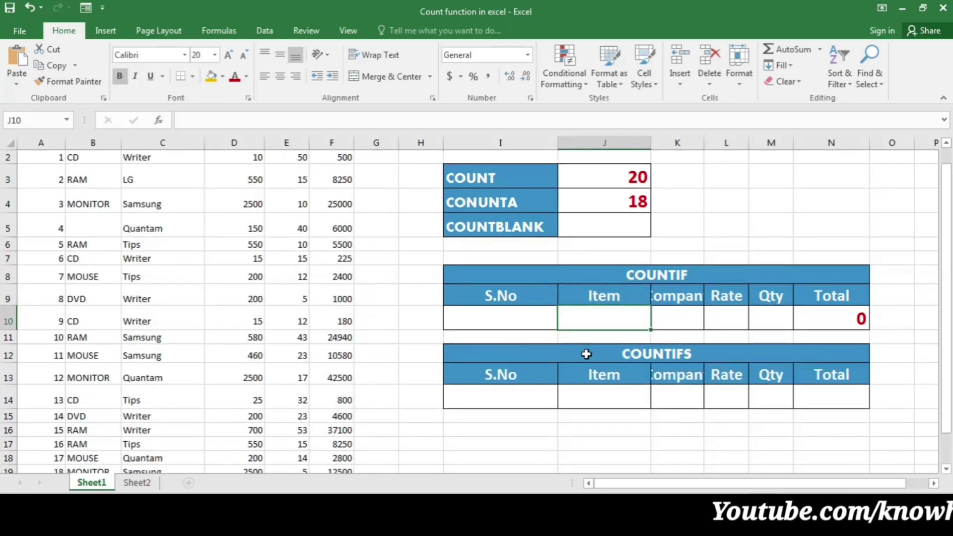
text(CD)
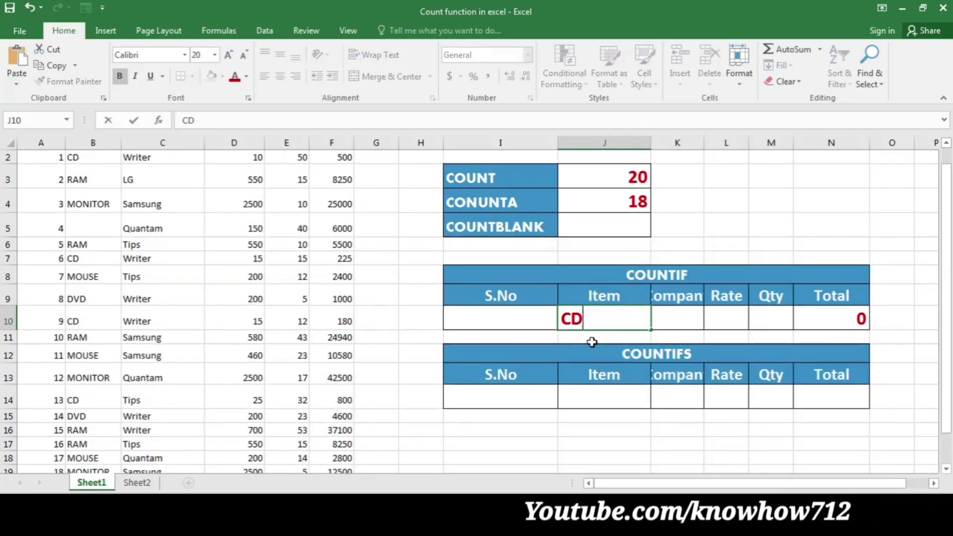
click(819, 318)
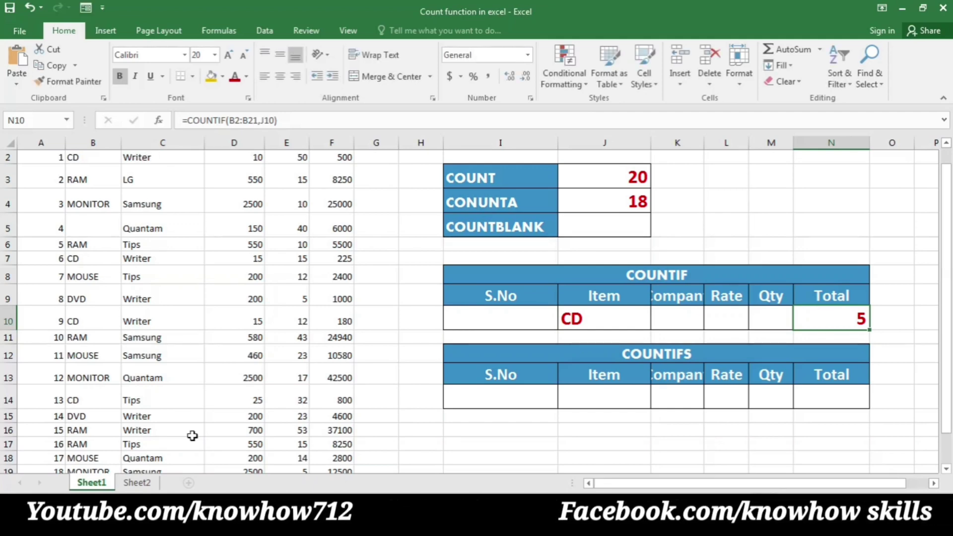
Change the COUNTIF table's item criterion in cell J10 to RAM.
click(597, 314)
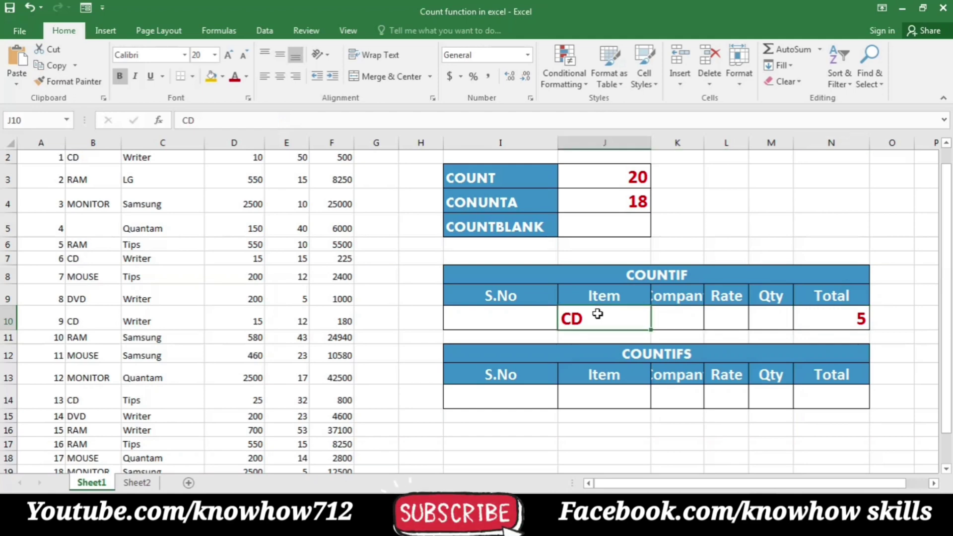
text(RAM)
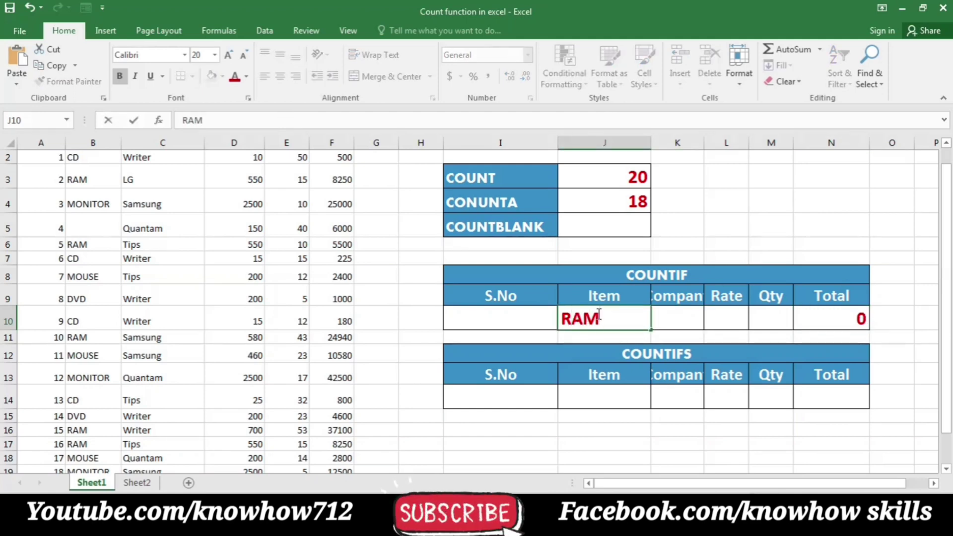
click(671, 327)
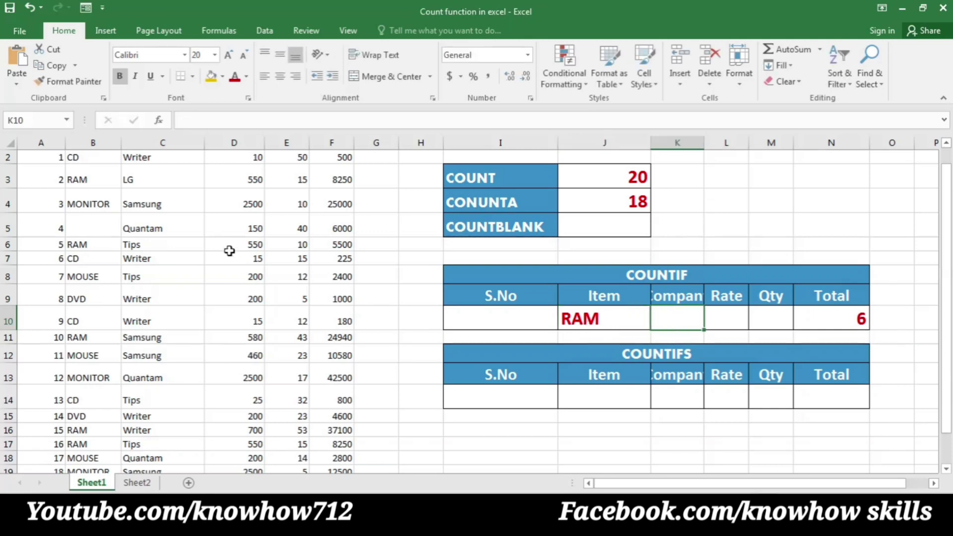
Enter the formula =COUNTIFS(B2:B21,J14,C2:C21,K14) in cell N14, under Total in the COUNTIFS table.
scroll(229, 250, up, 1)
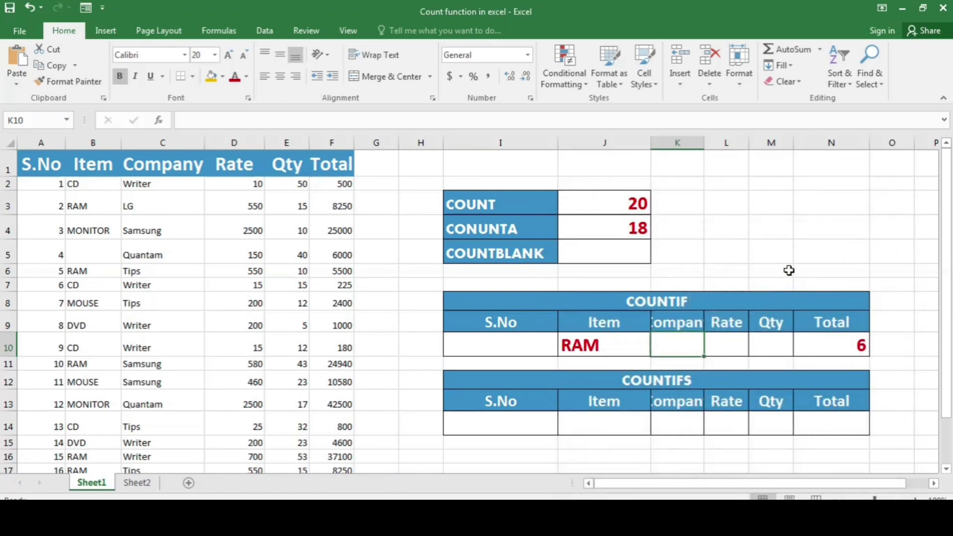
click(826, 428)
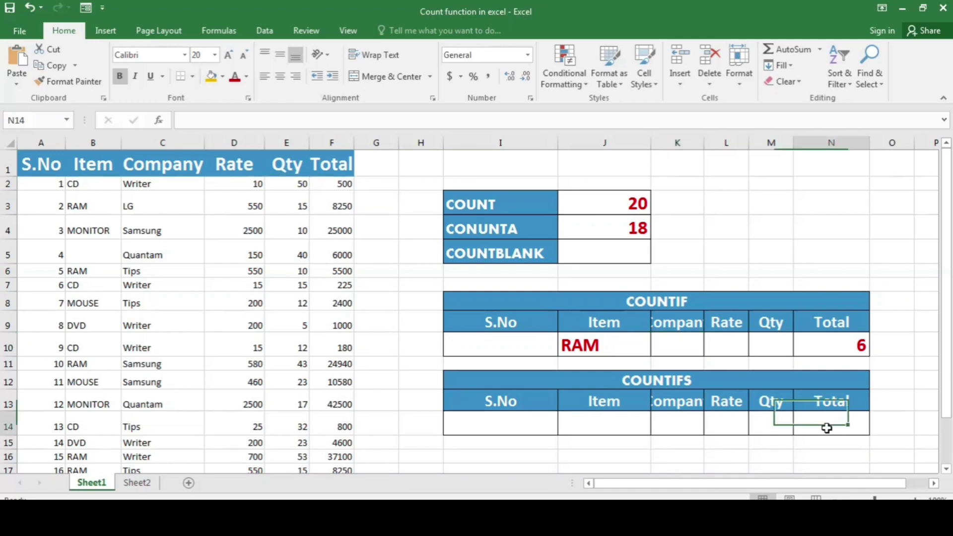
text(=)
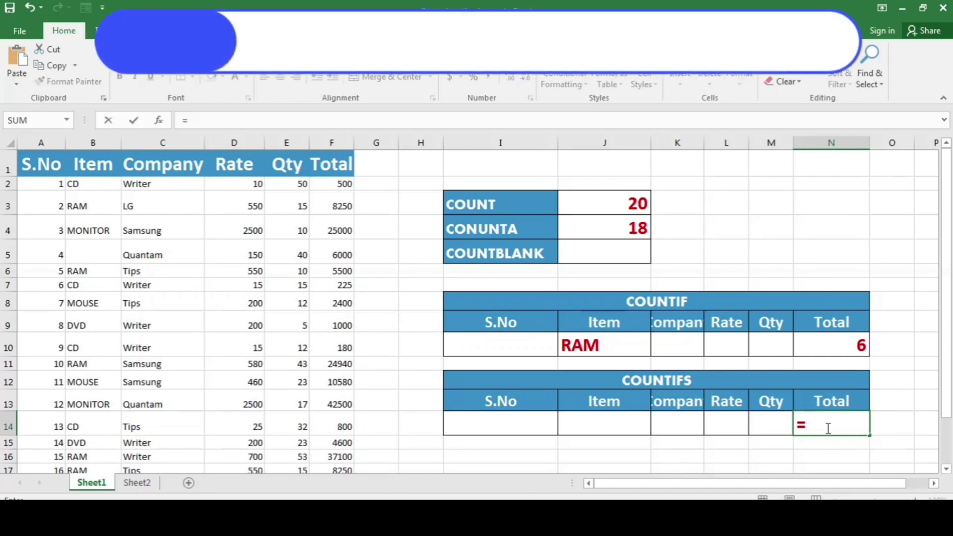
text(countifs)
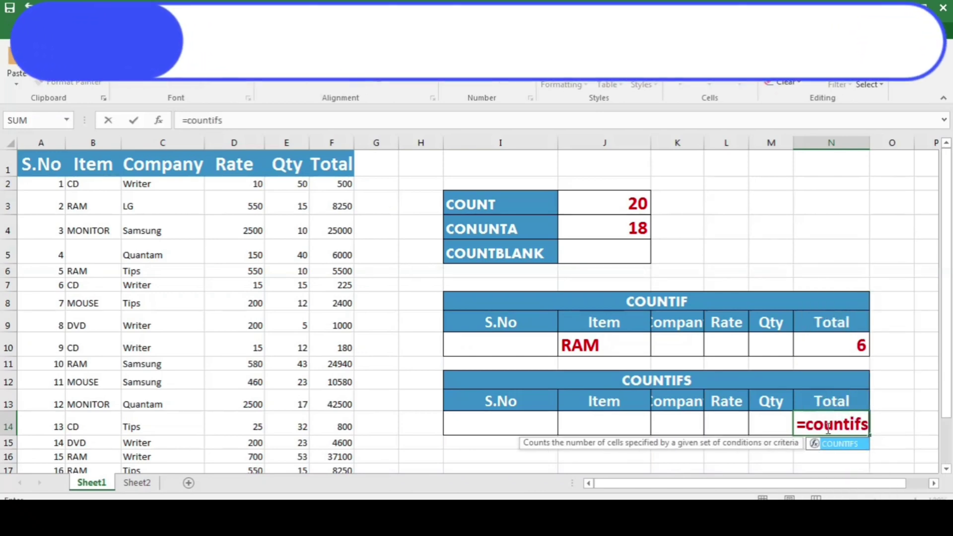
text(()
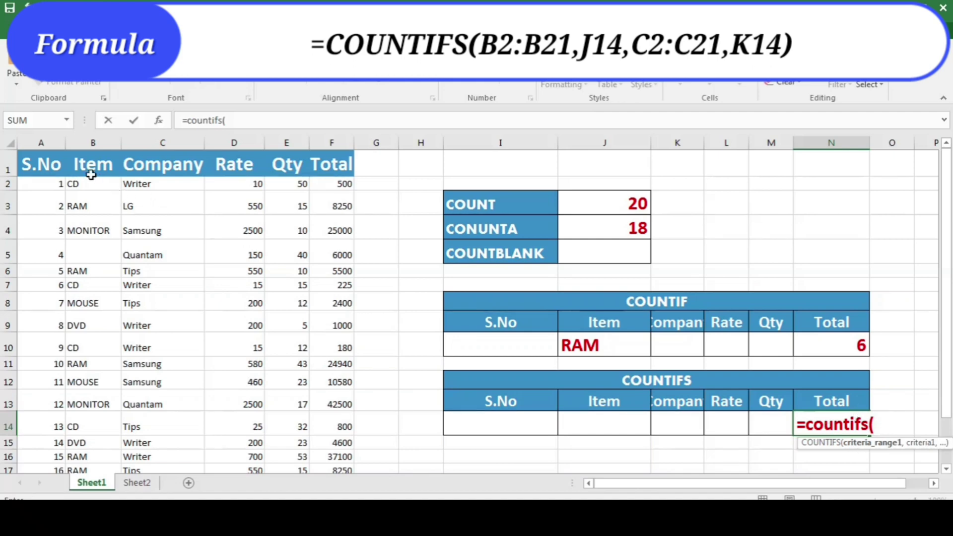
drag(95, 183, 100, 400)
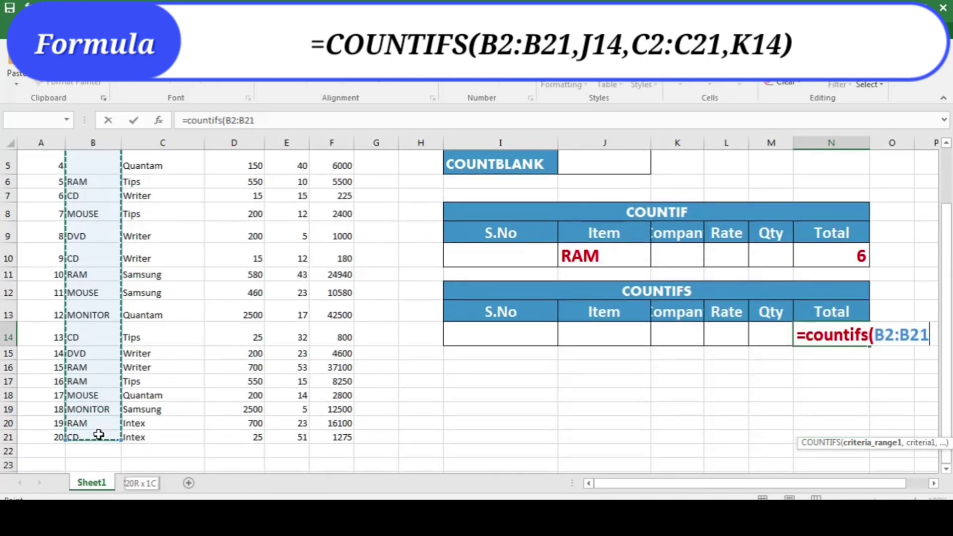
drag(99, 434, 99, 433)
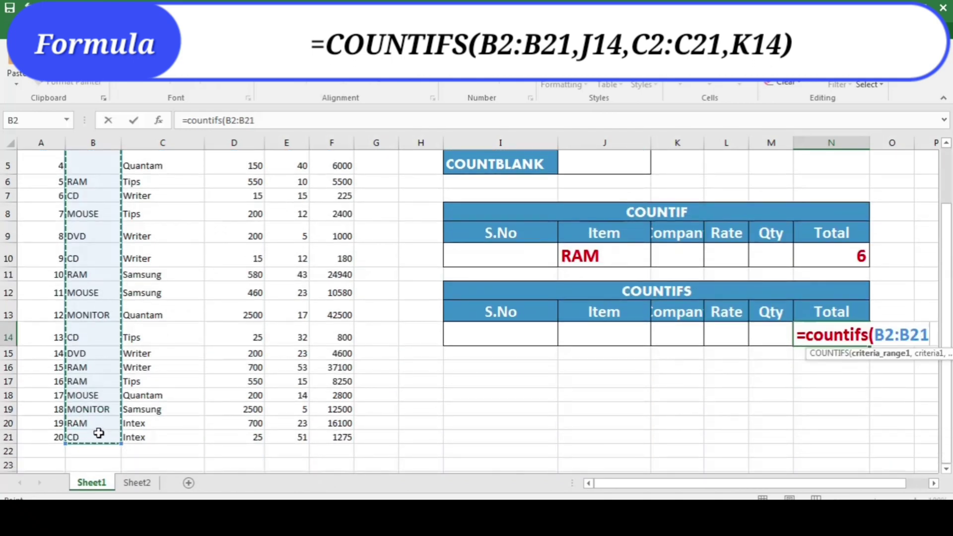
text(,)
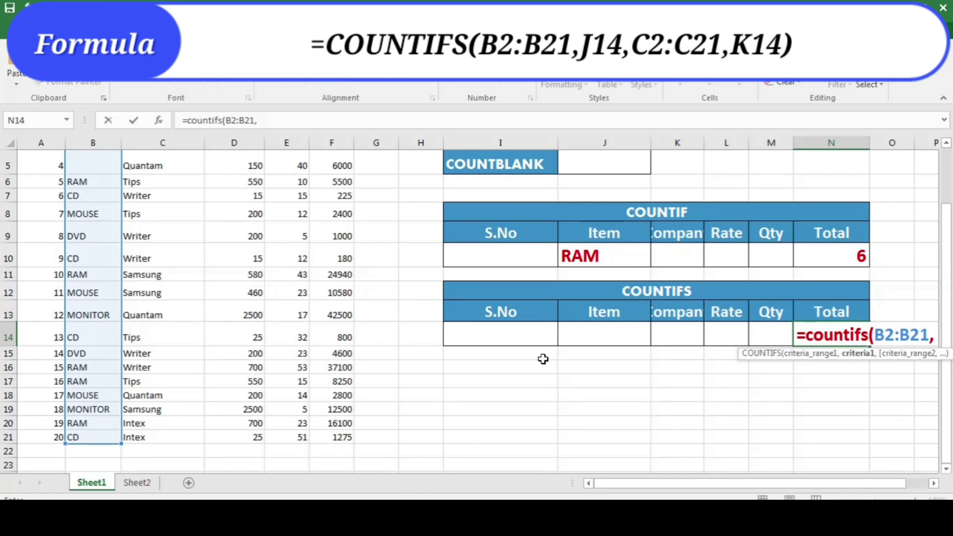
click(612, 333)
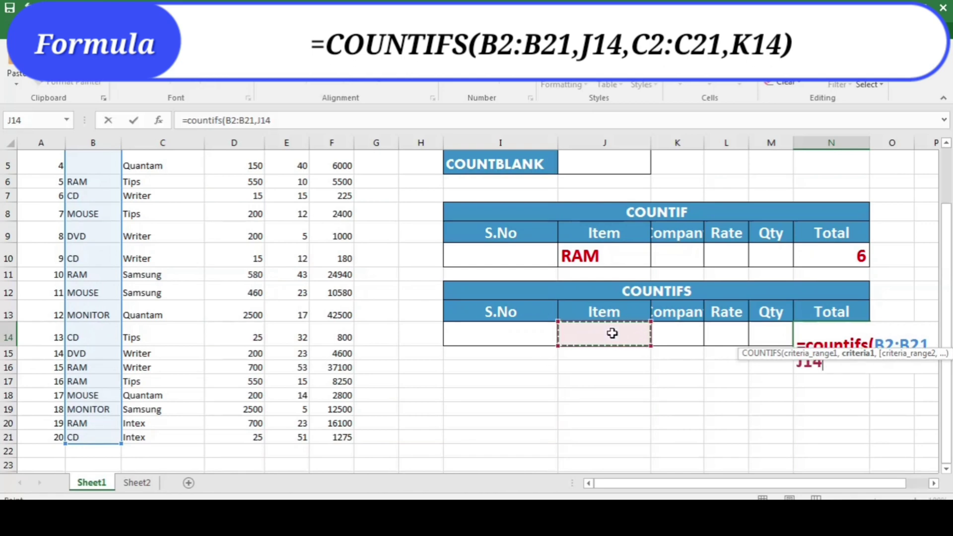
text(,)
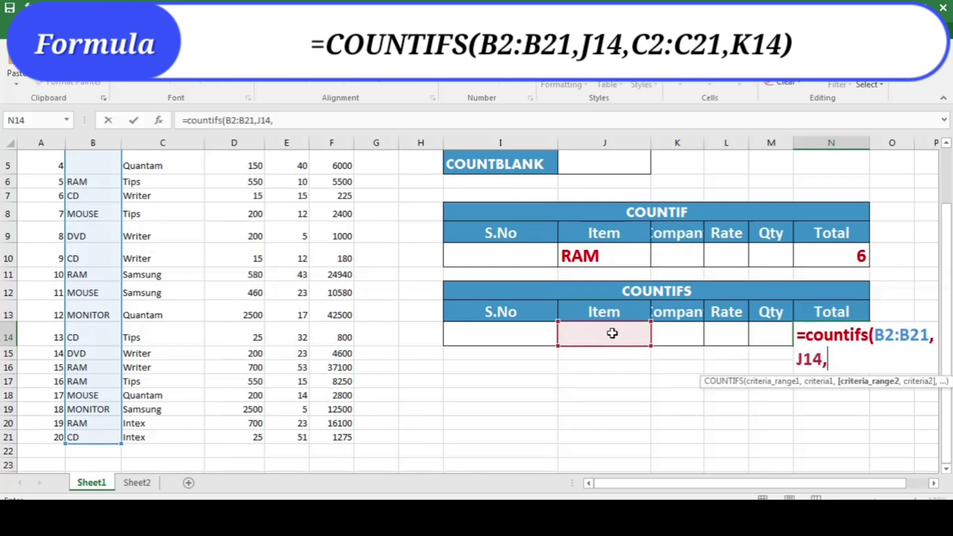
scroll(610, 333, up, 2)
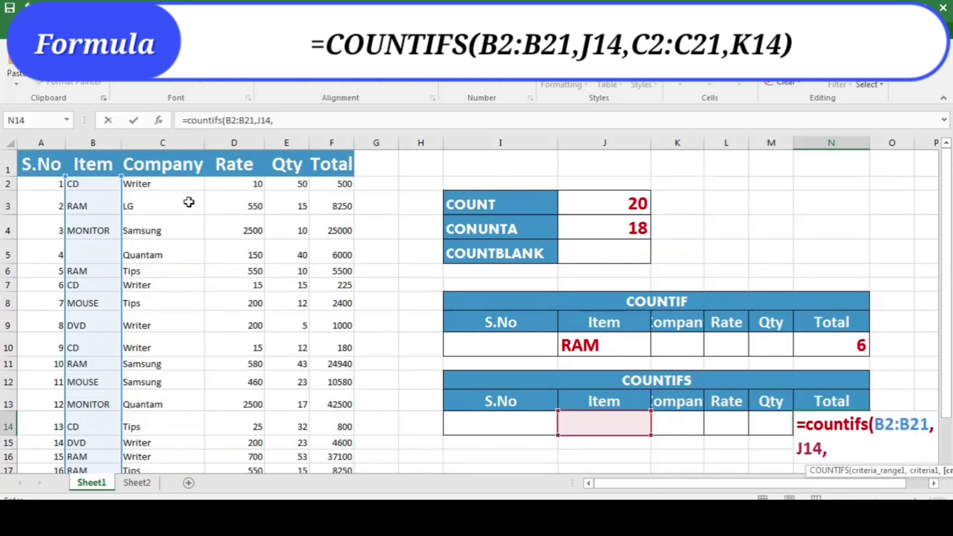
drag(183, 186, 158, 439)
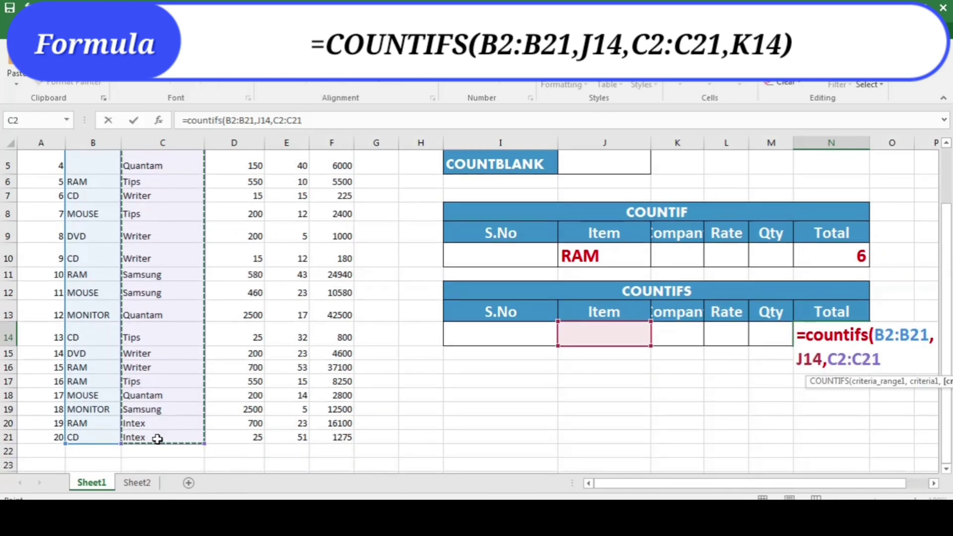
text(,)
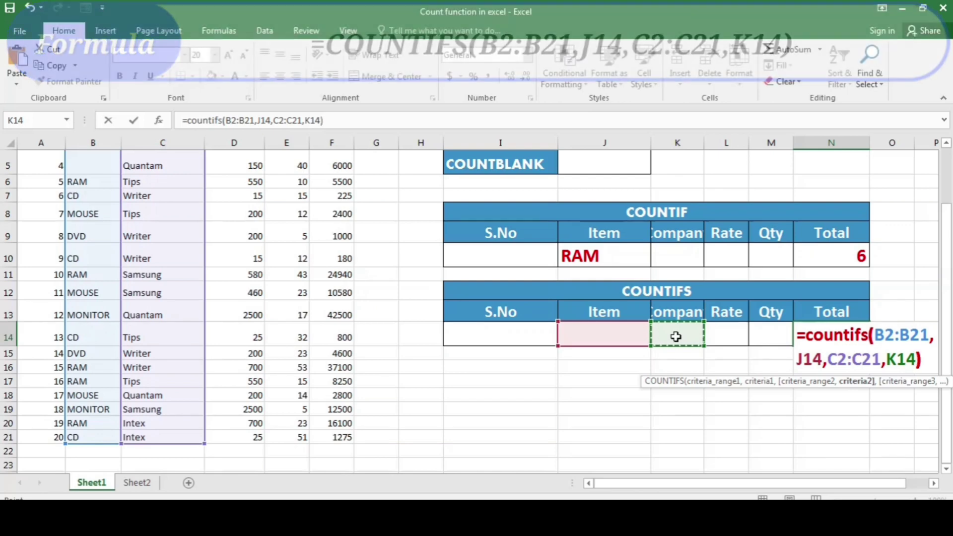
key(Return)
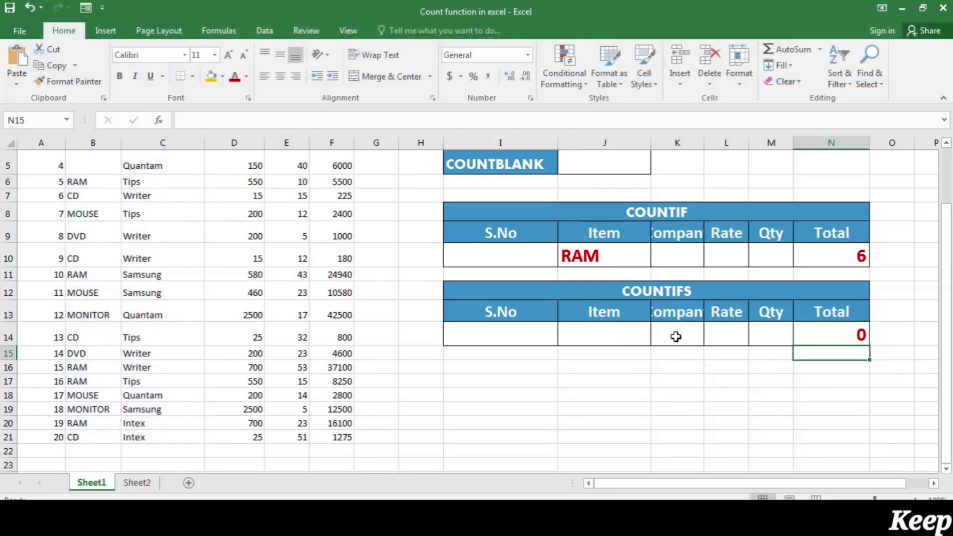
Enter CD as the item in cell J14 and Writer as the company in cell K14 of the COUNTIFS table.
scroll(614, 373, up, 2)
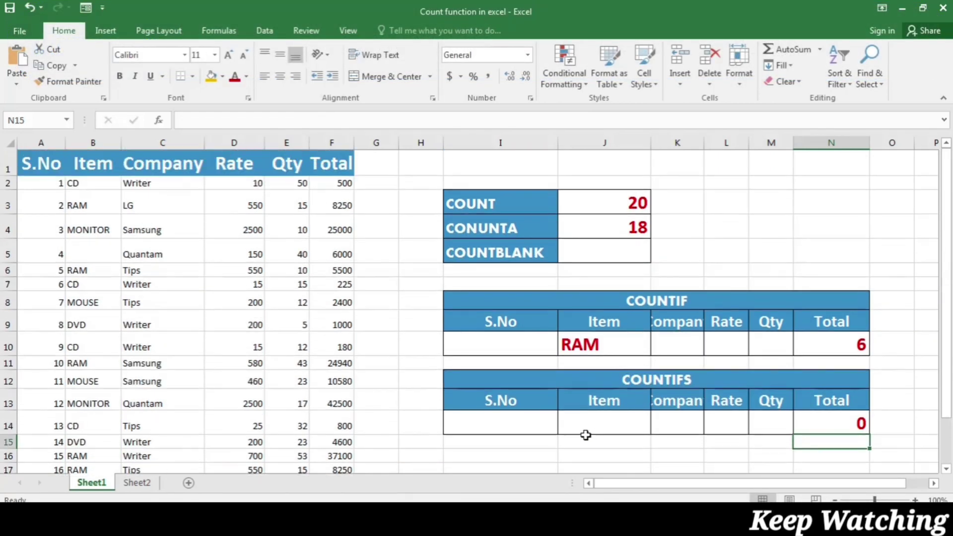
click(586, 429)
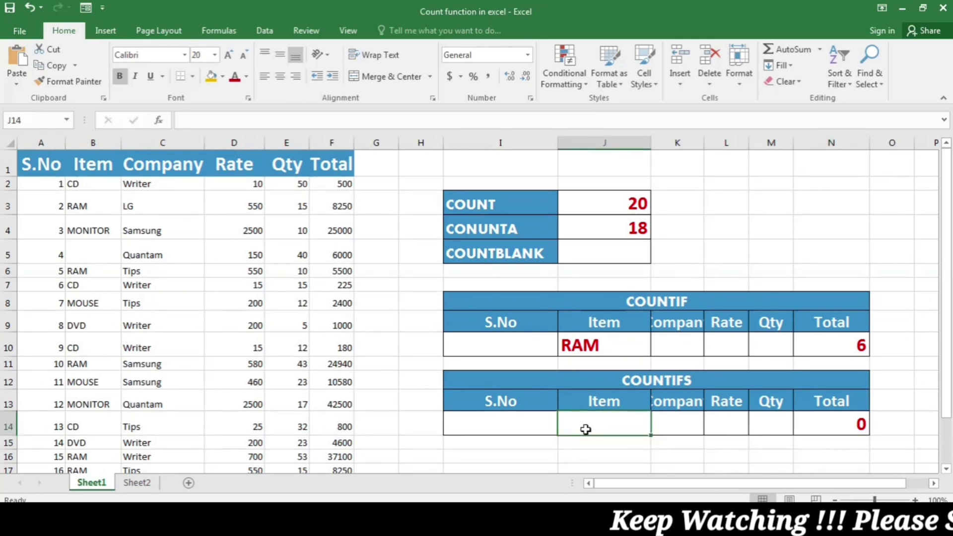
text(C)
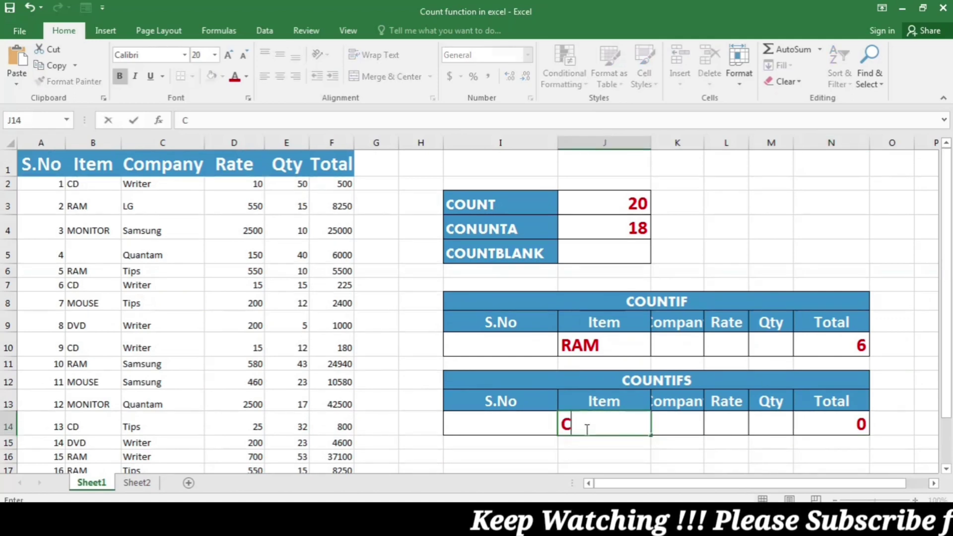
text(D)
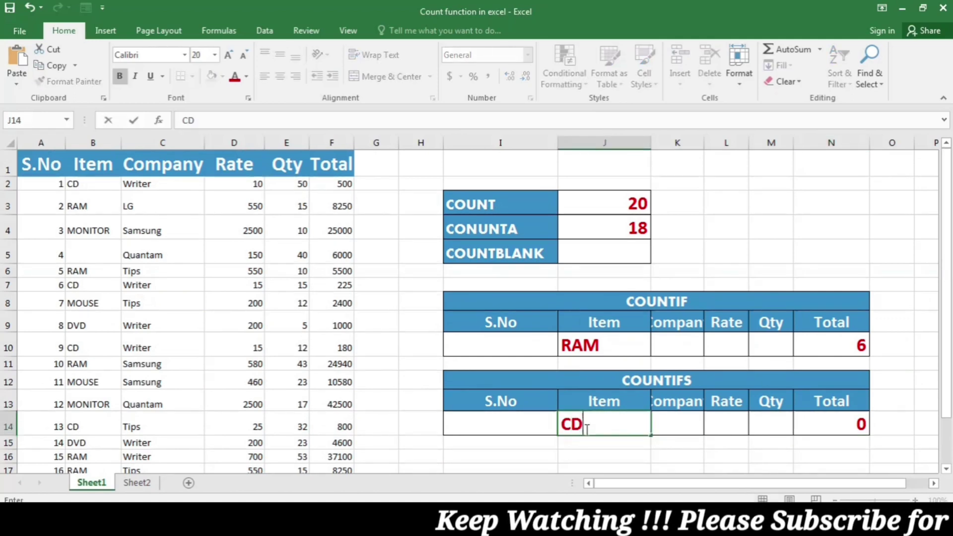
click(665, 419)
text(W)
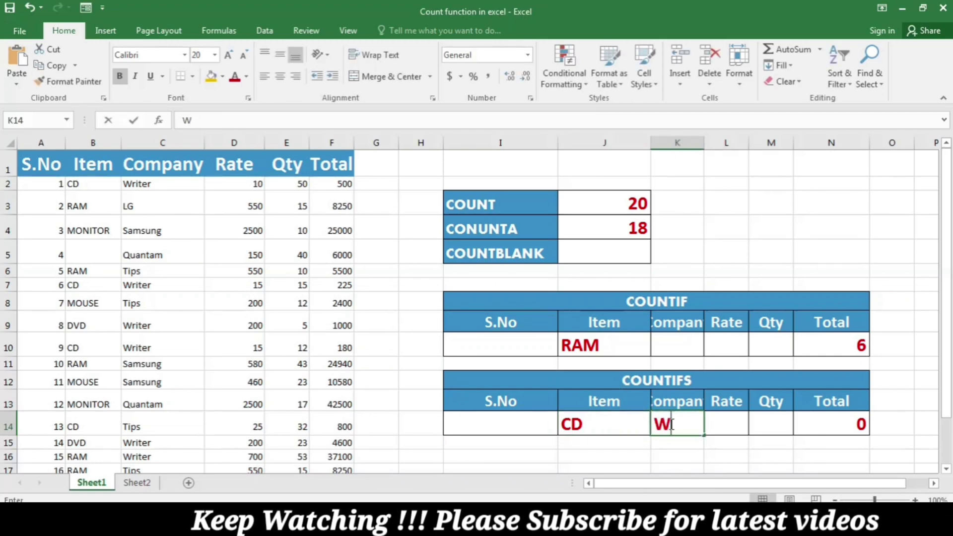
text(riter)
click(760, 431)
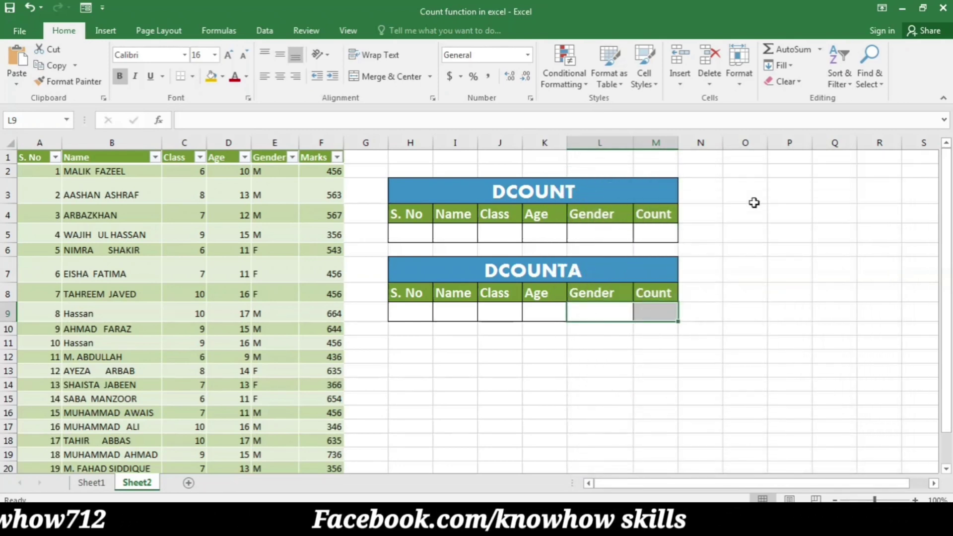
Enter the formula =DCOUNT(A1:F21,Table1[[#Headers],[Marks]],H4:L5) in cell M5 on Sheet2, under Count in the DCOUNT table.
click(665, 232)
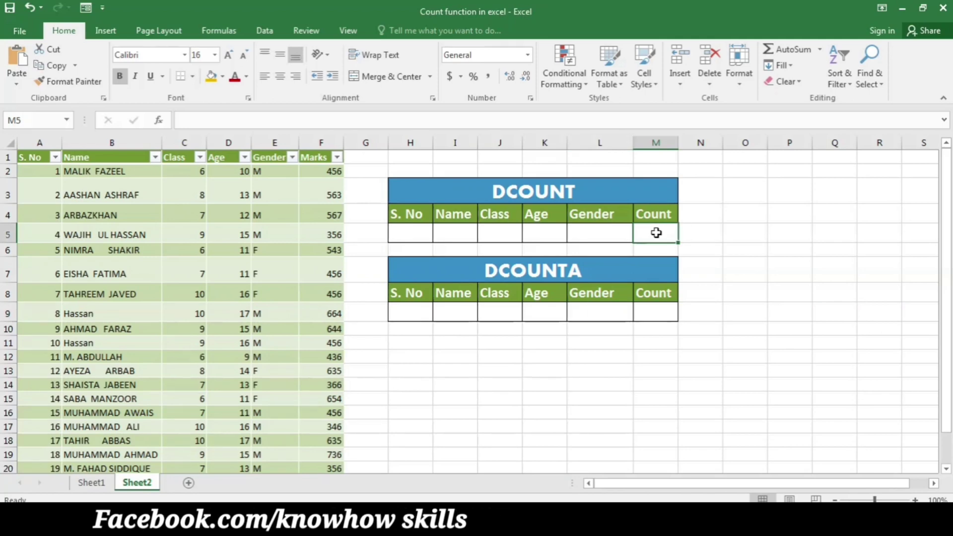
text(=d)
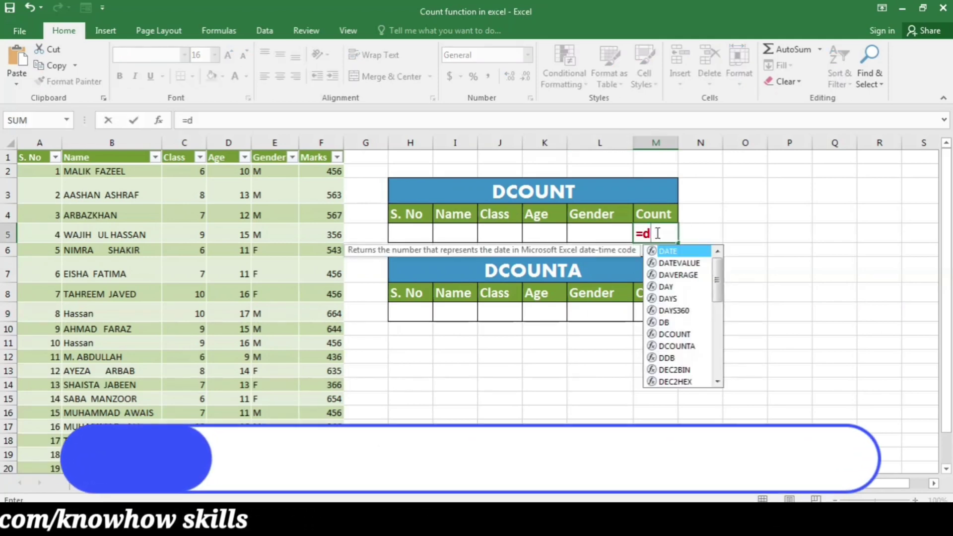
text(count()
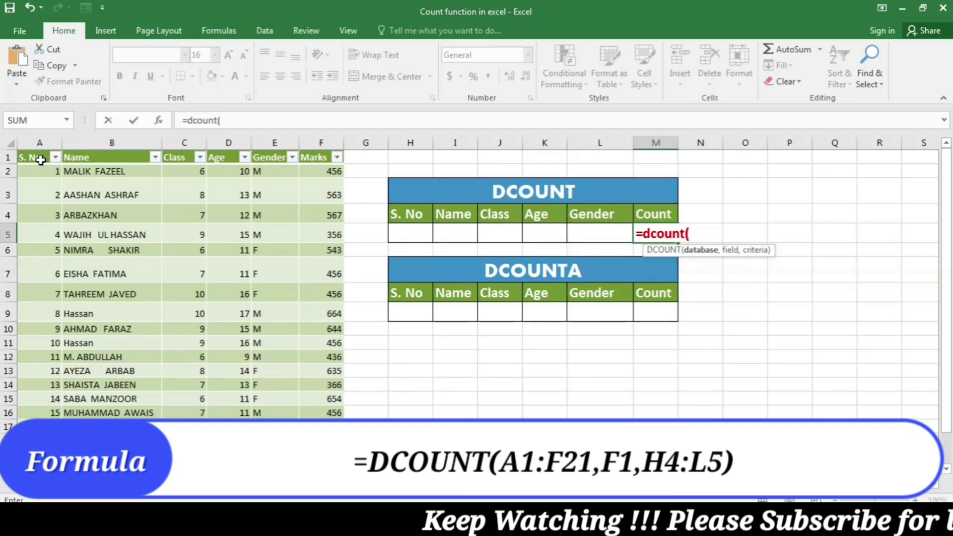
drag(42, 157, 342, 310)
text(,)
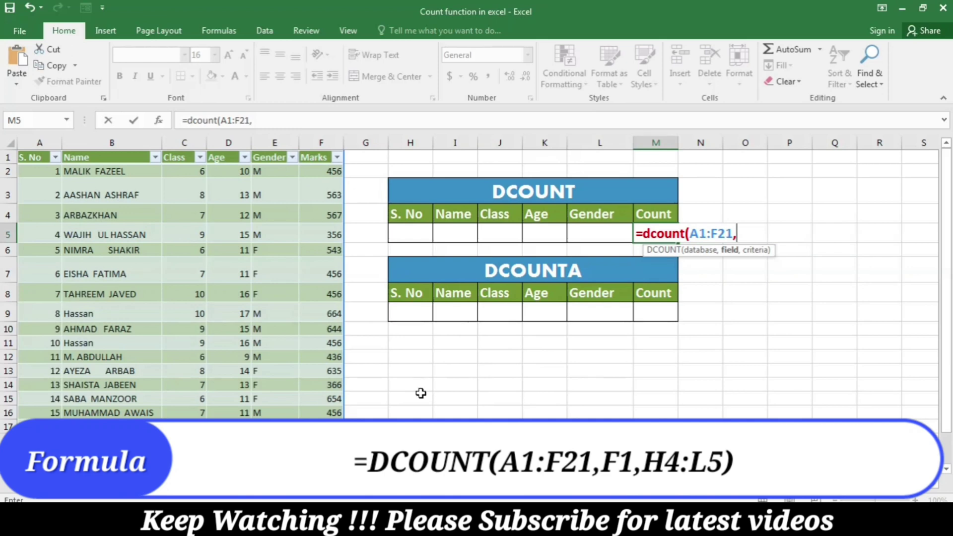
click(315, 161)
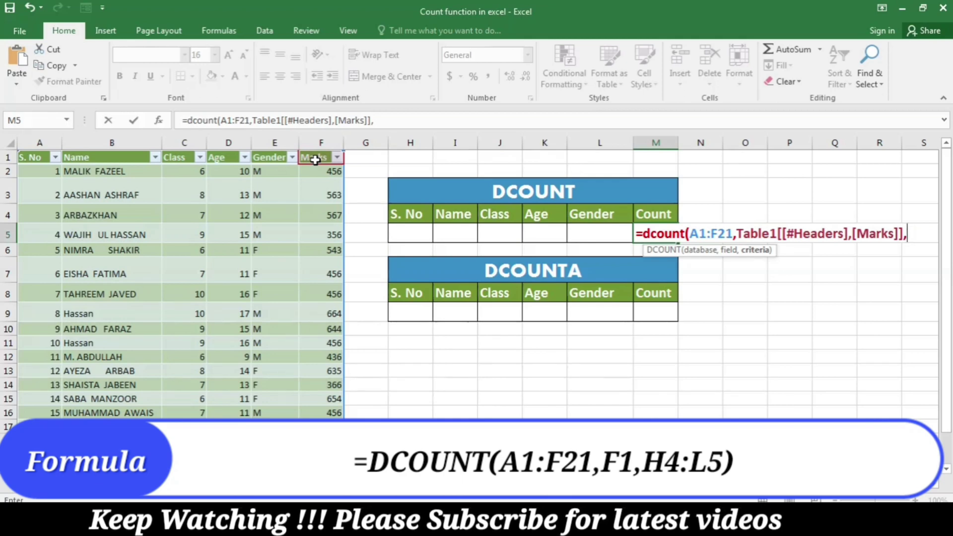
click(412, 220)
drag(413, 221, 586, 239)
text())
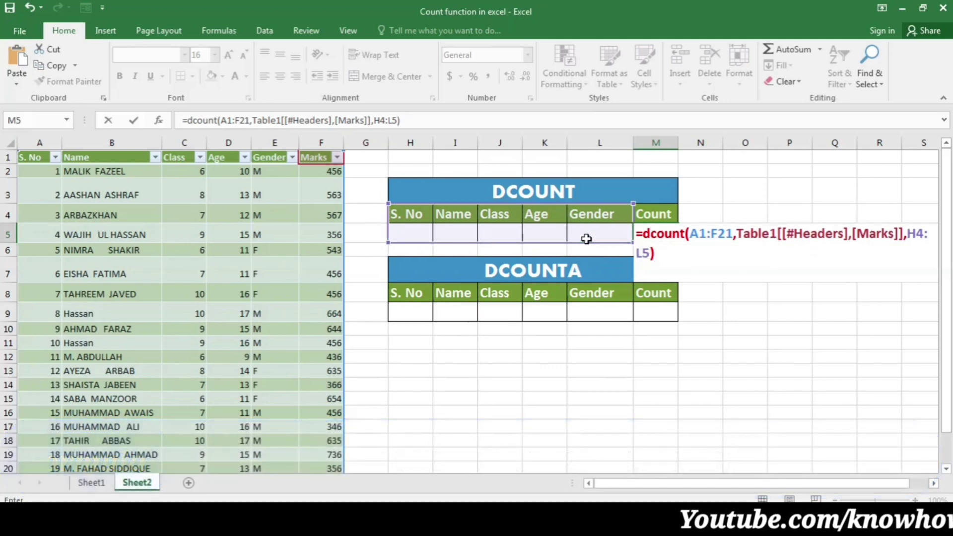
key(Return)
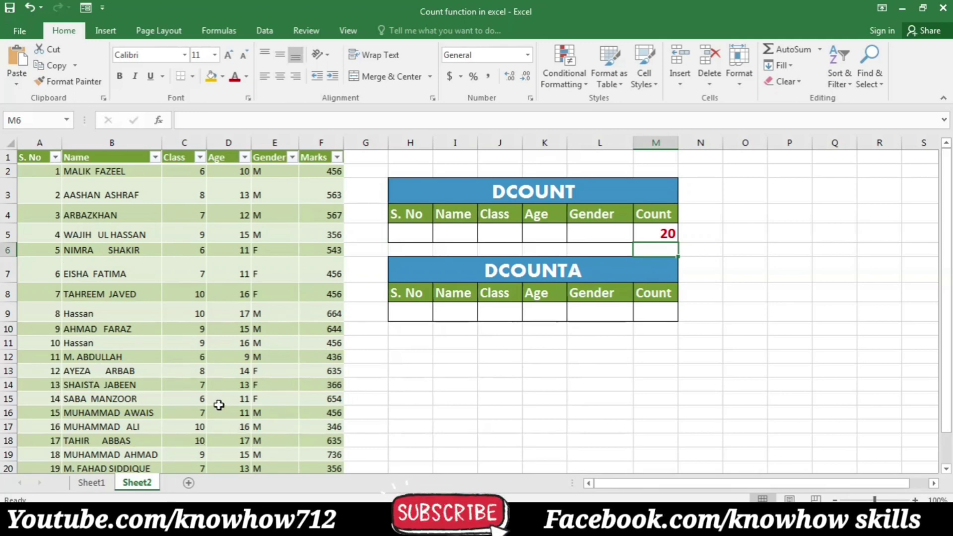
Enter 6 as the class in cell J5 and 10 as the age in cell K5 of the DCOUNT table.
click(486, 230)
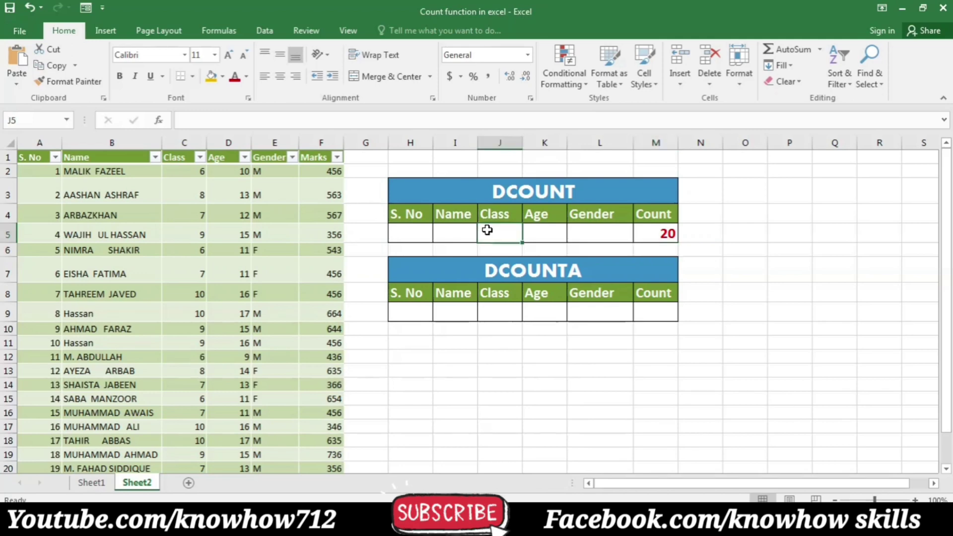
text(6)
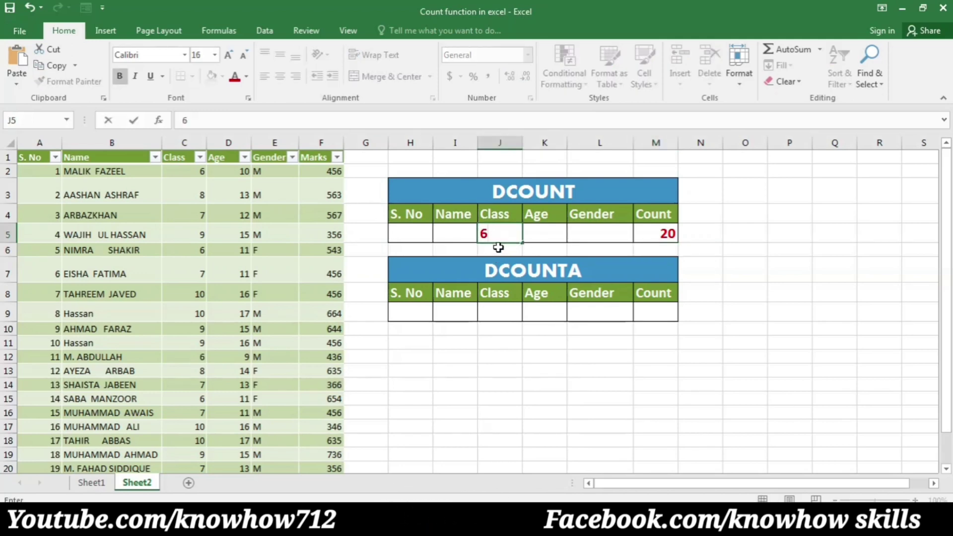
click(552, 234)
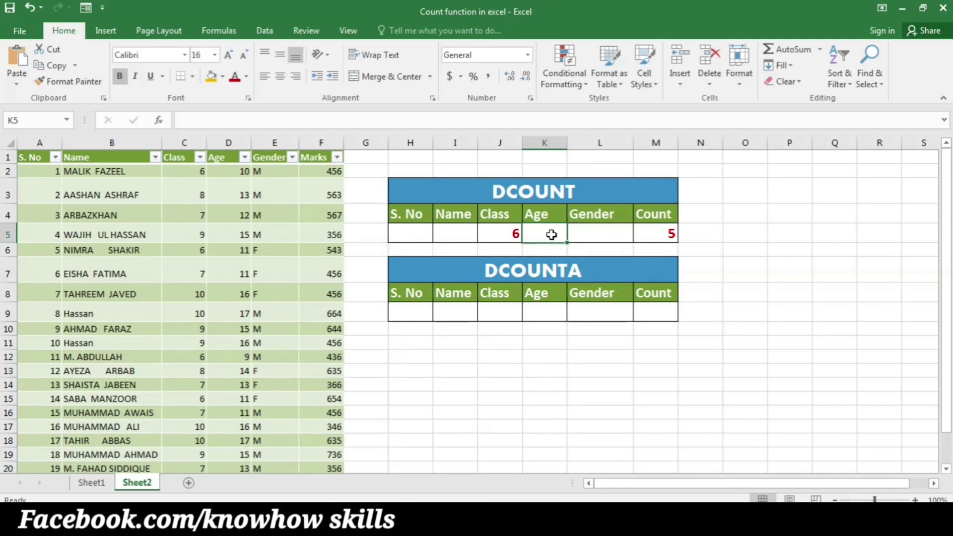
text(10)
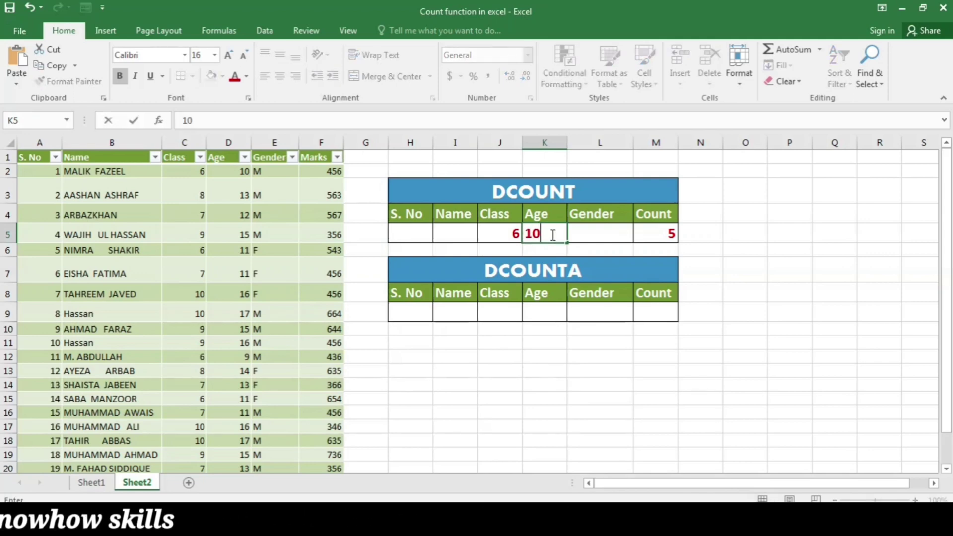
click(612, 235)
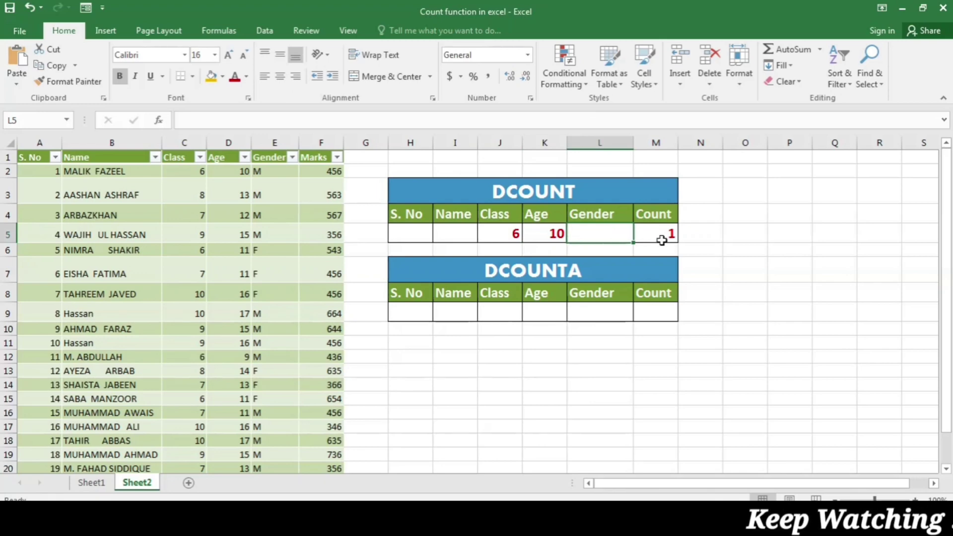
Change the DCOUNT table's age criterion in cell K5 to <10.
click(554, 238)
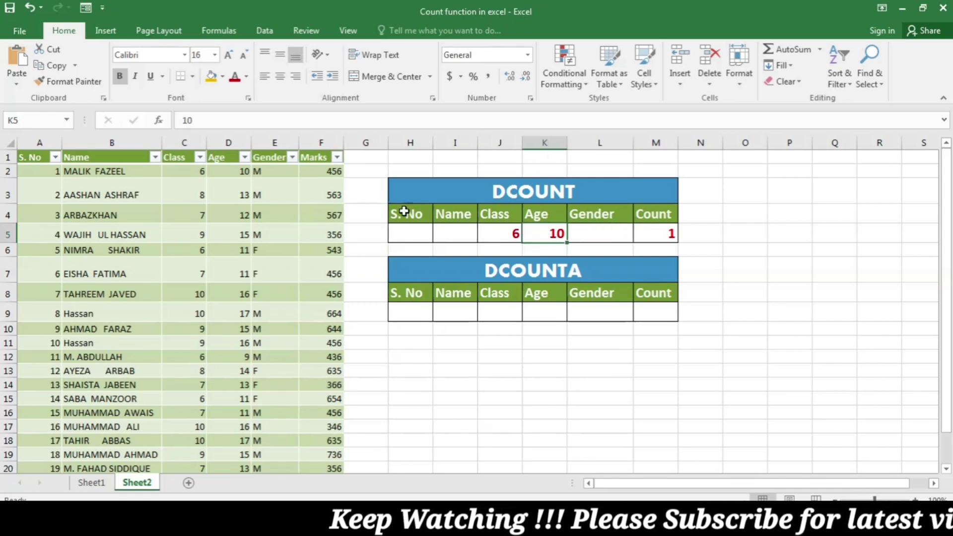
click(203, 122)
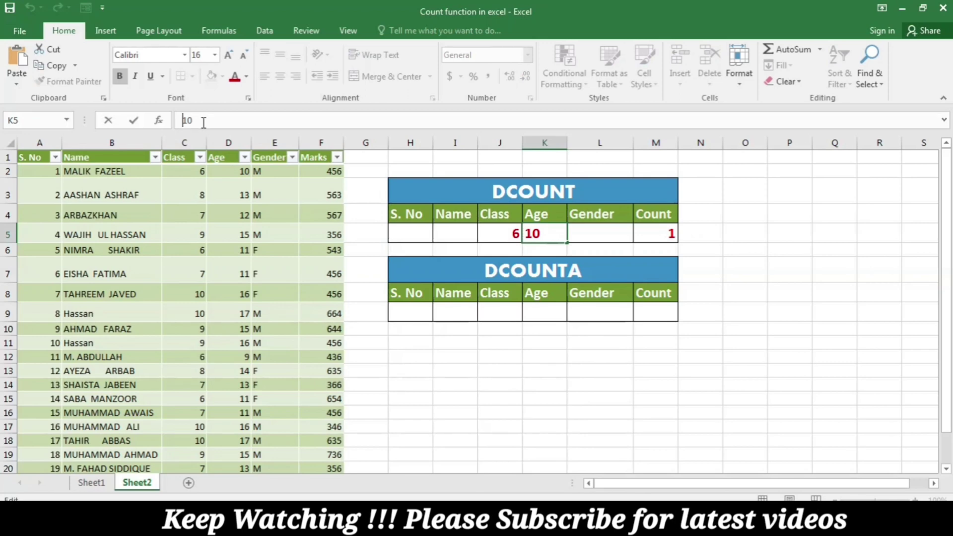
click(614, 231)
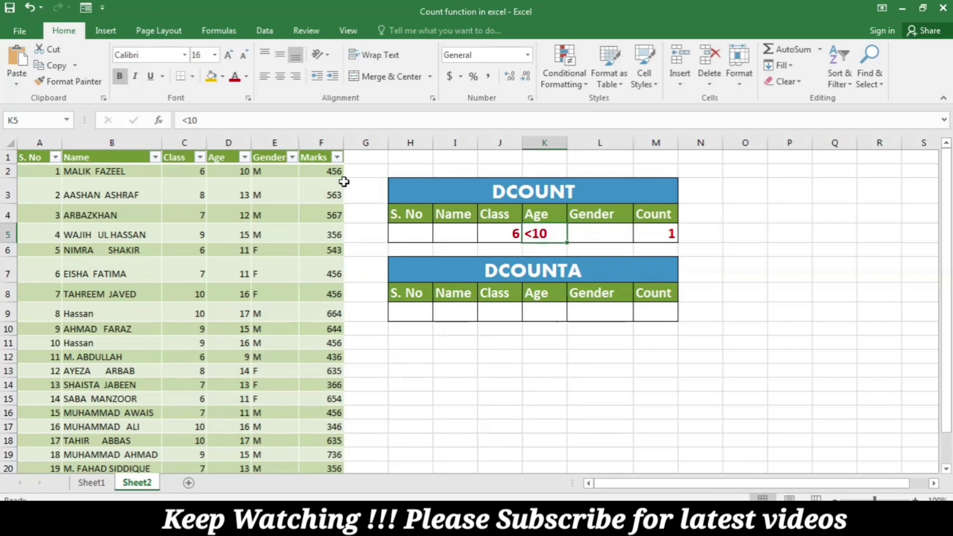
click(667, 240)
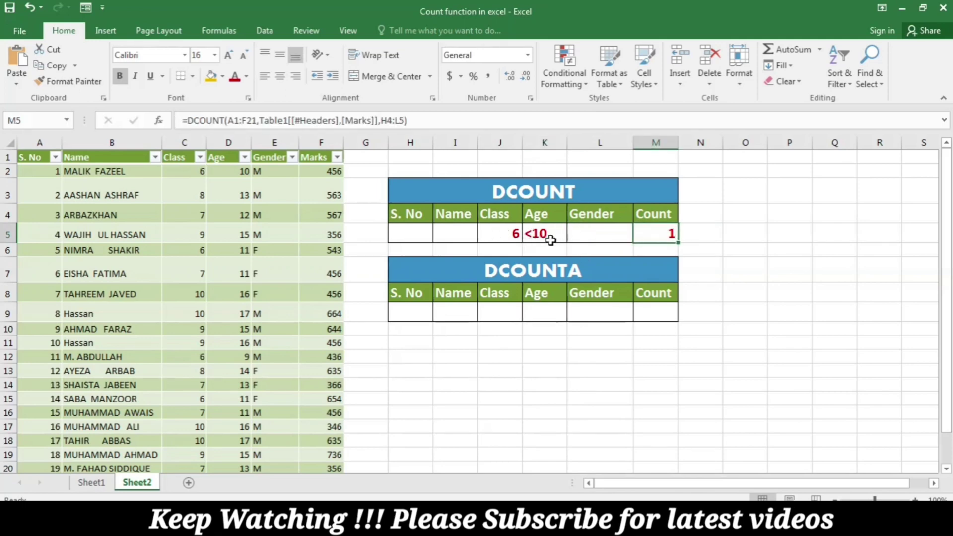
Change the DCOUNT table's age criterion in cell K5 to >=10.
click(536, 234)
click(186, 120)
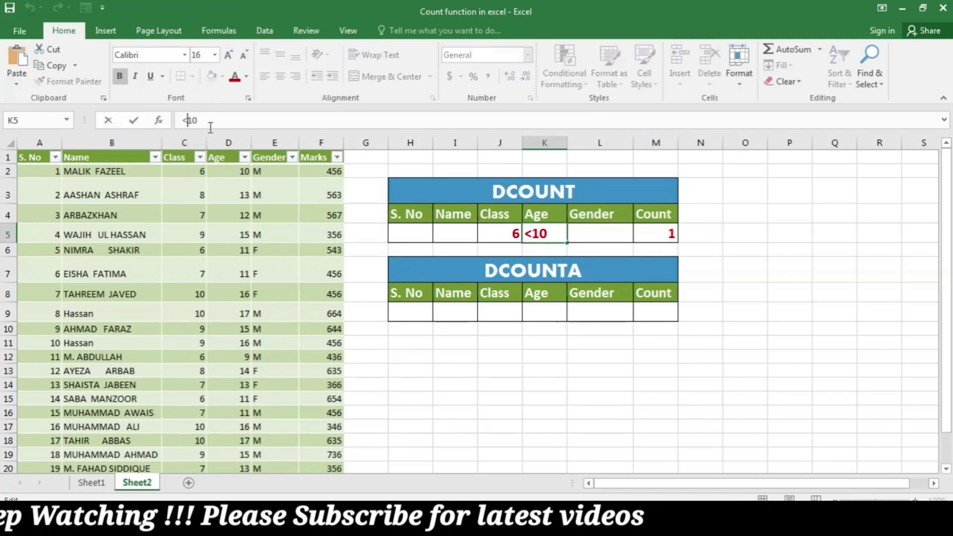
key(BackSpace)
text(>=)
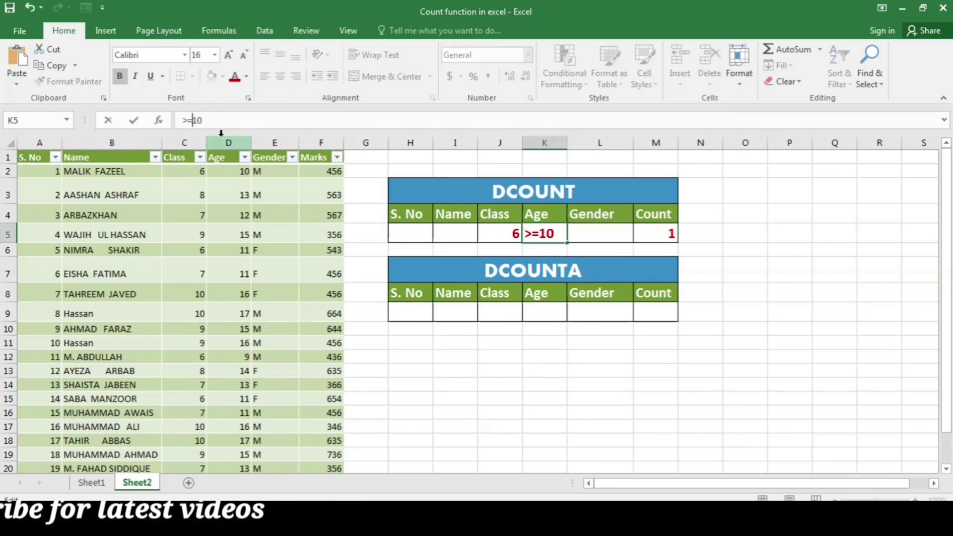
click(501, 231)
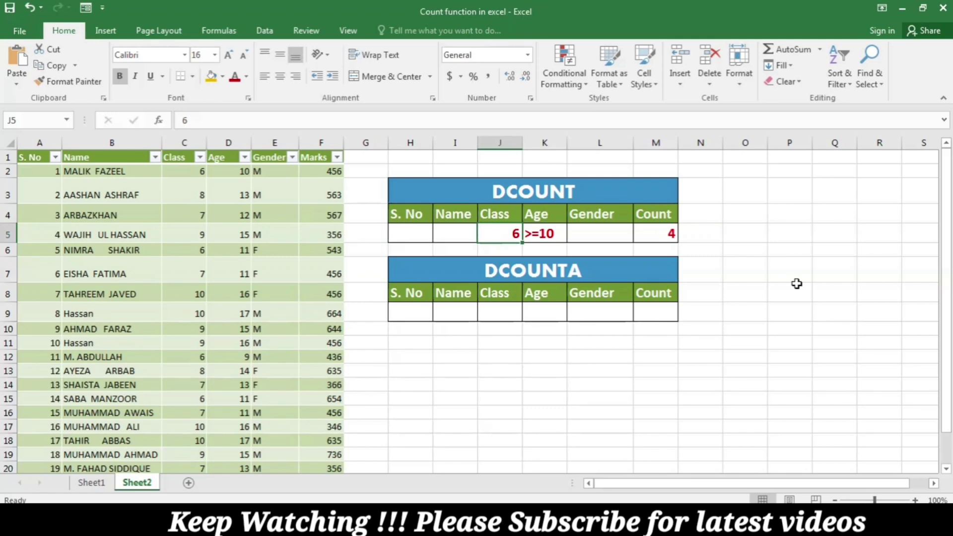
Enter the formula =DCOUNT(A1:F21,Table1[[#Headers],[Gender]],H8:L9) in cell M9, under Count in the DCOUNTA table.
click(652, 316)
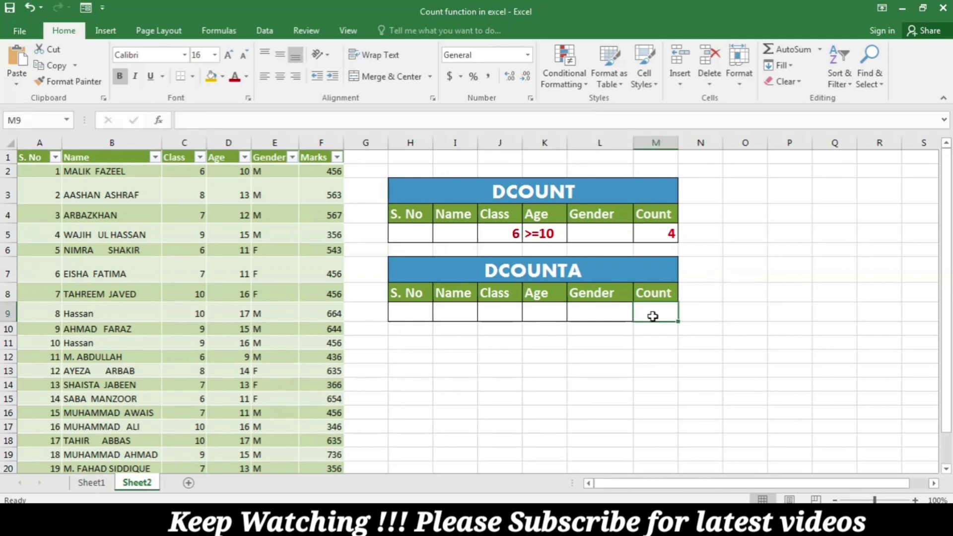
text(=dc)
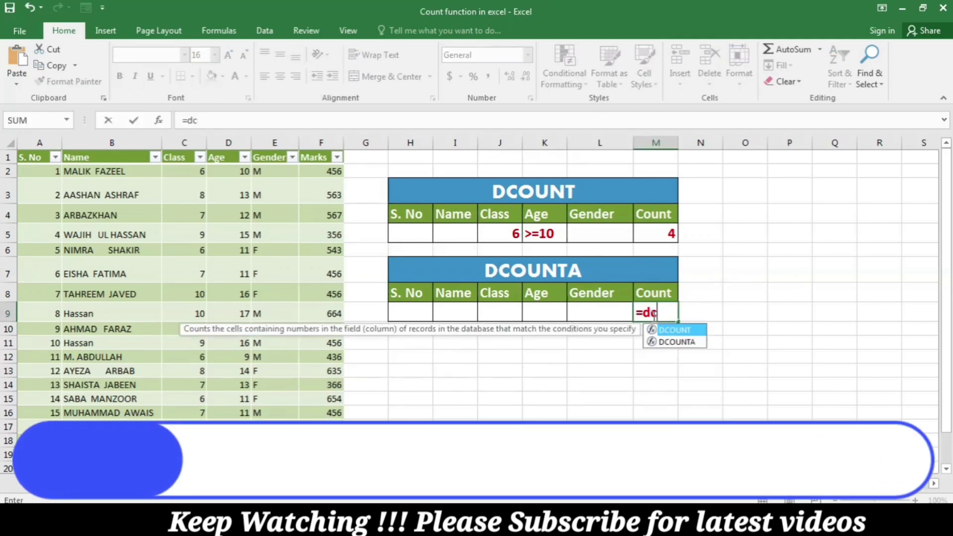
text(ount()
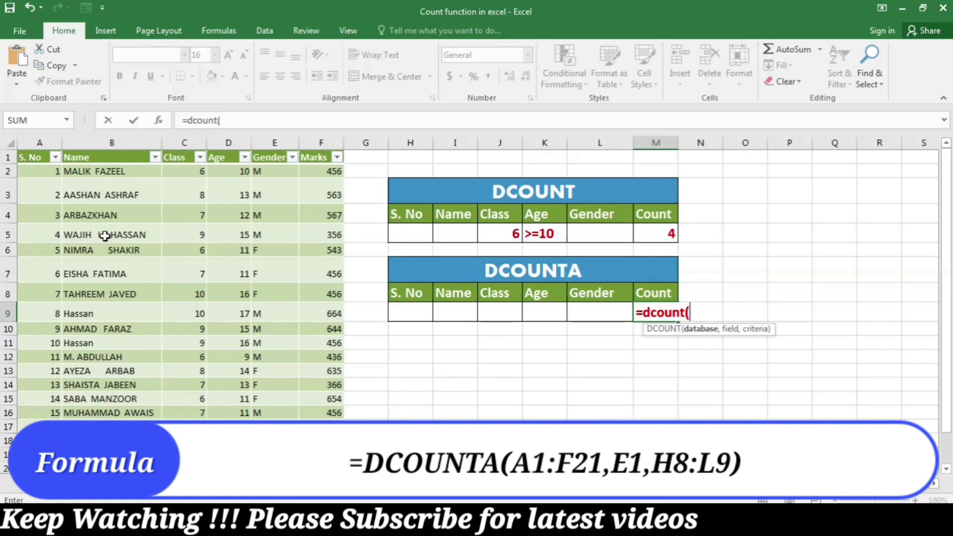
text(A1:F21,)
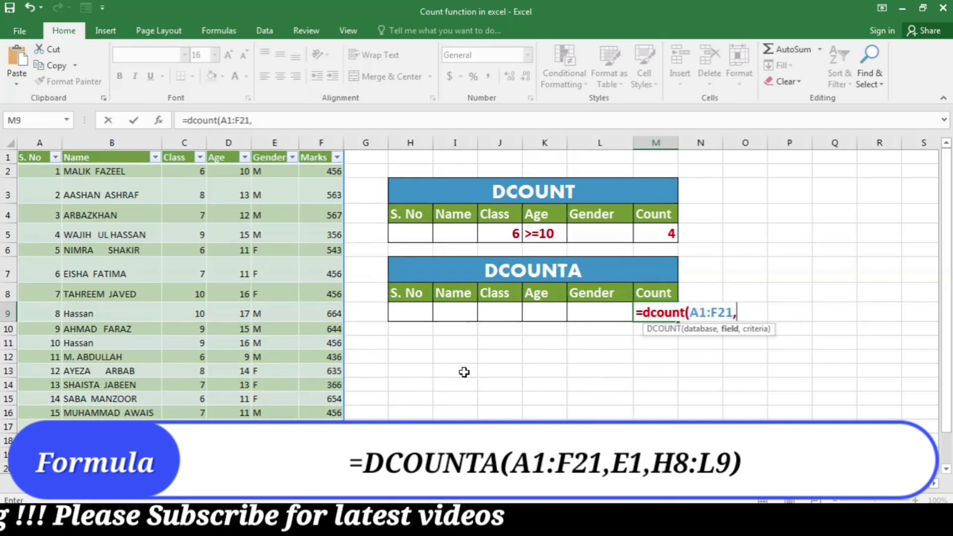
click(268, 158)
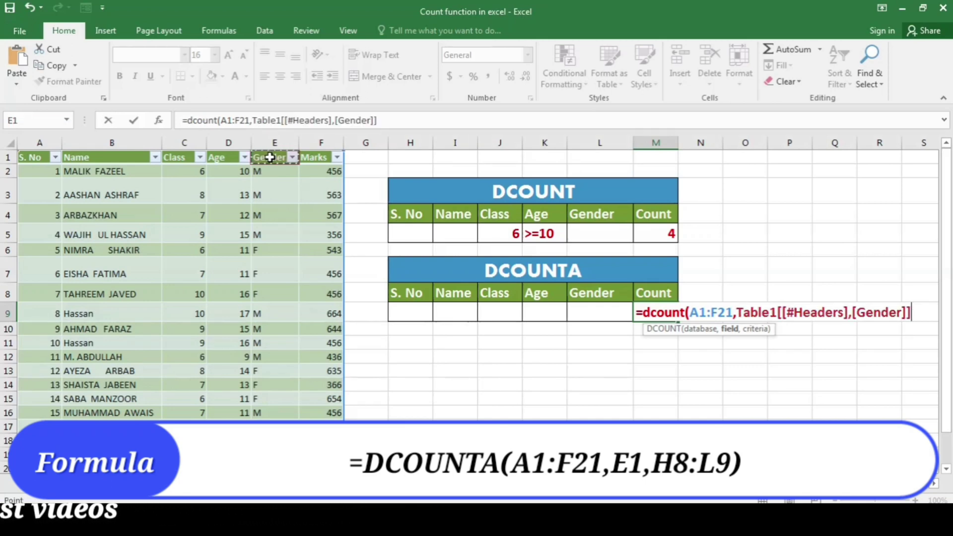
text(,)
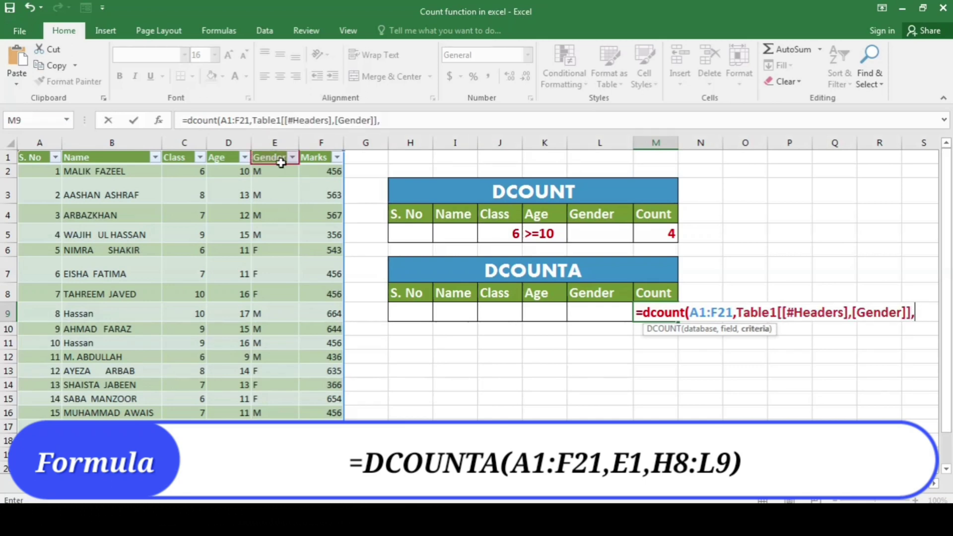
drag(403, 293, 575, 308)
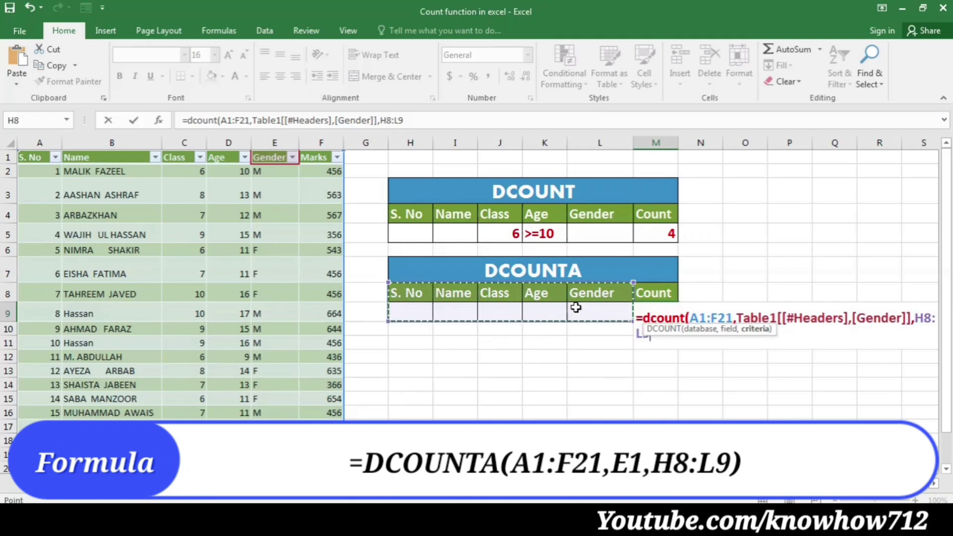
key(ctrl+Return)
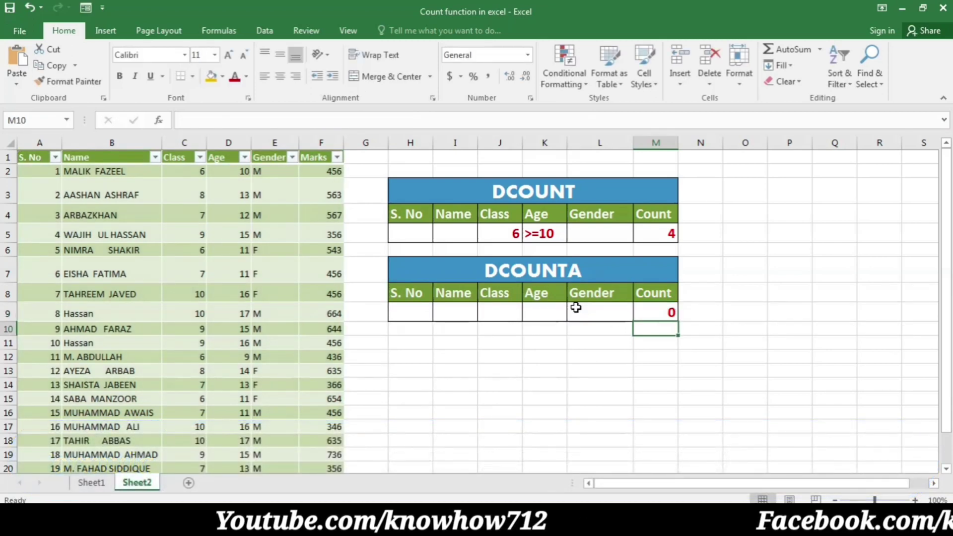
Change the function in cell M9's formula to DCOUNTA, keeping its arguments.
click(655, 313)
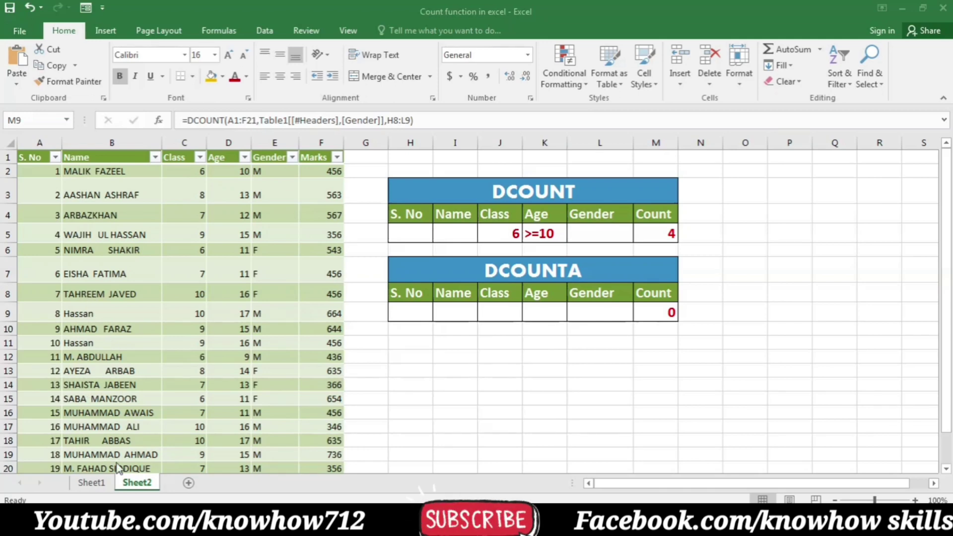
click(670, 314)
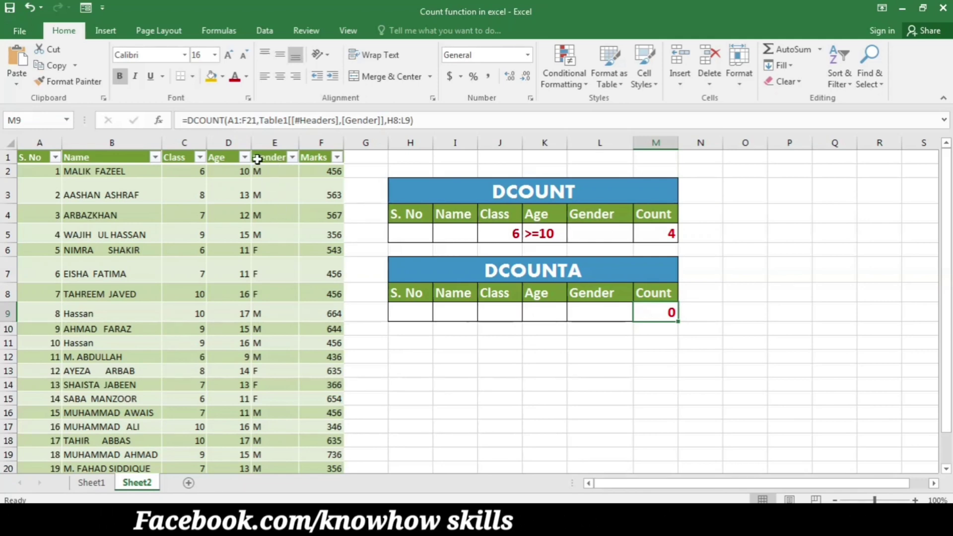
click(233, 122)
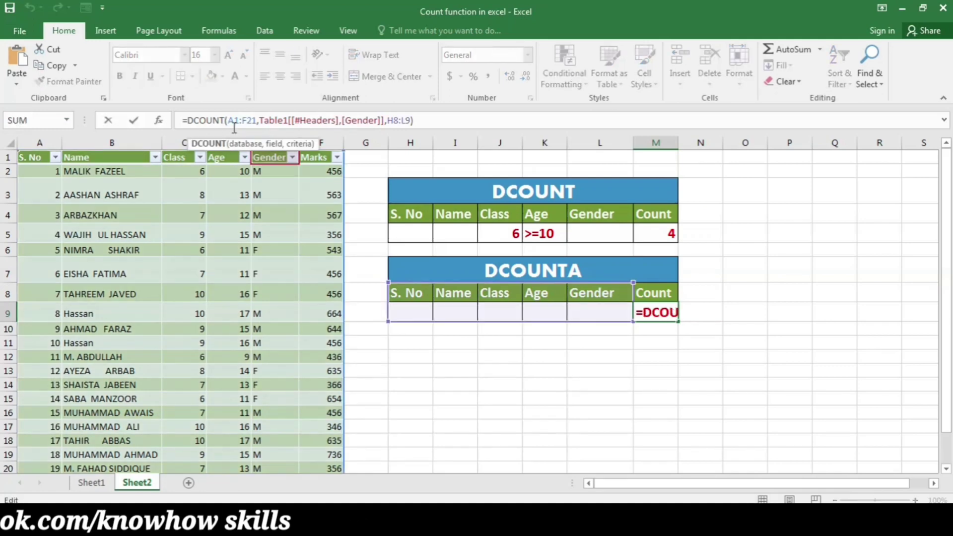
text(a)
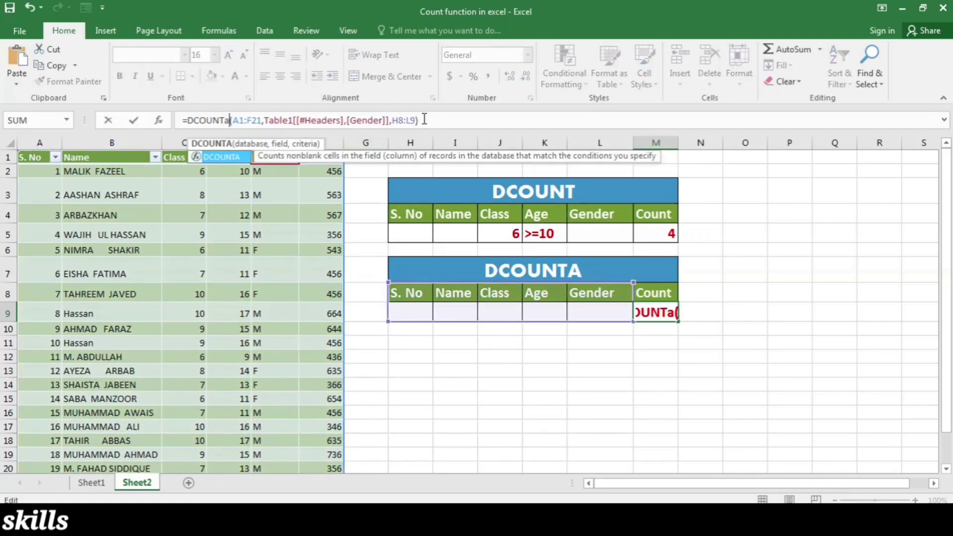
key(Return)
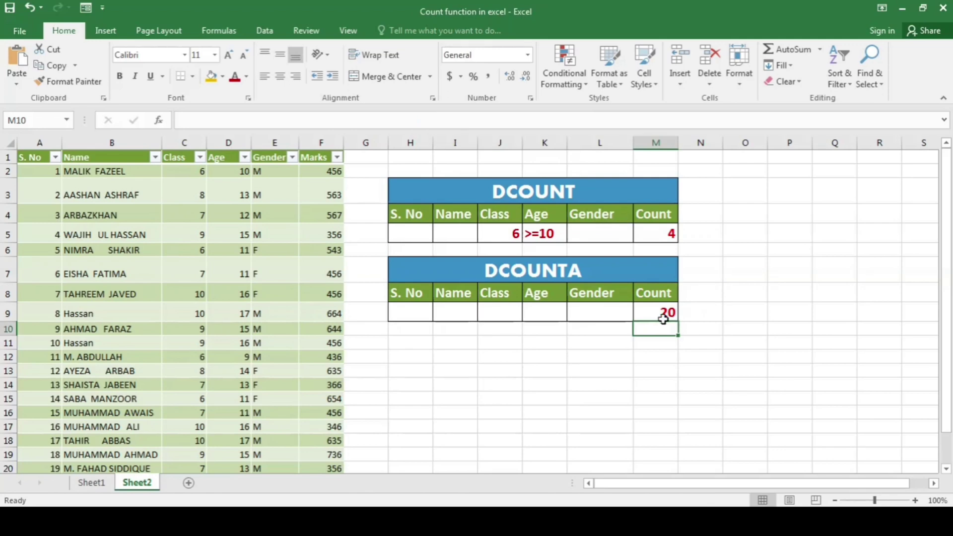
Enter M as the gender criterion in cell L9 of the DCOUNTA table.
click(604, 311)
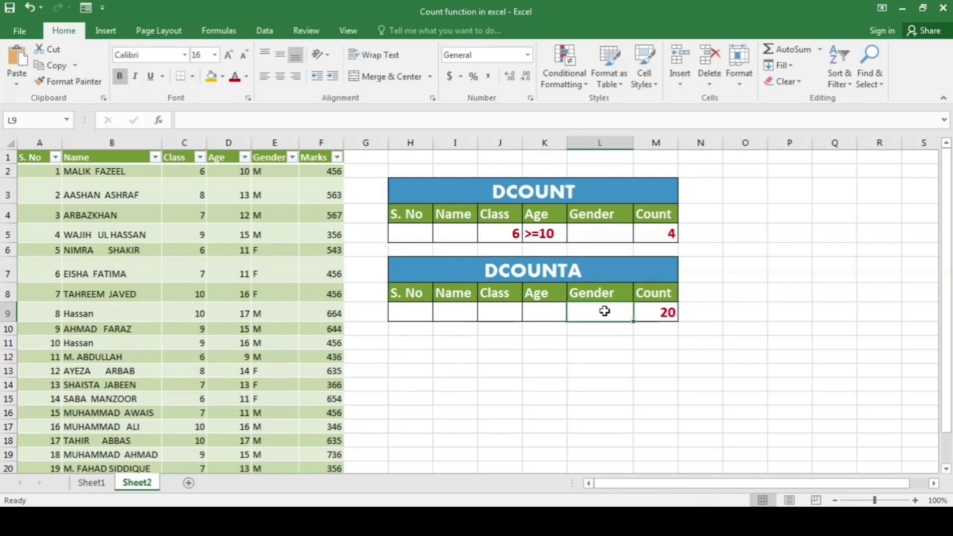
text(M)
key(Tab)
key(Tab)
key(Tab)
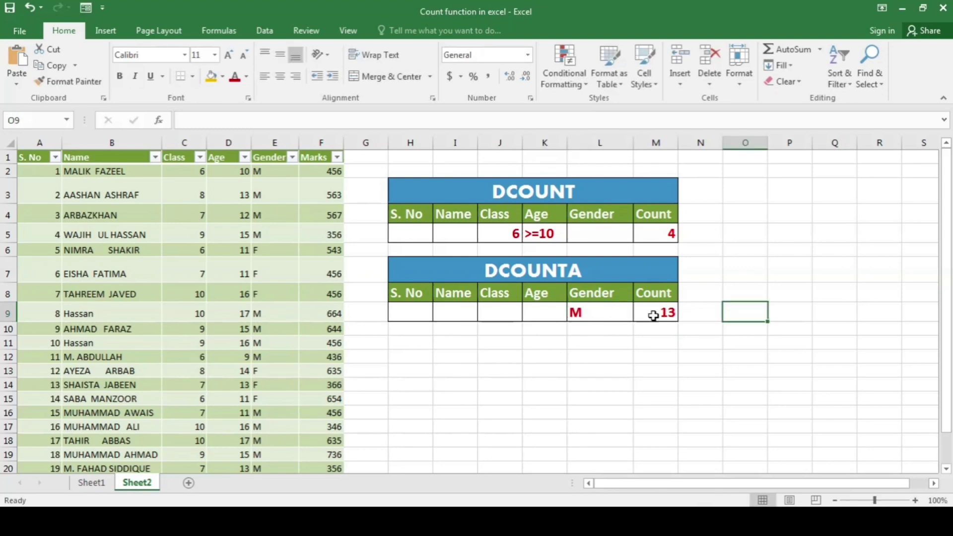
Change the DCOUNTA table's gender criterion in cell L9 to F.
click(609, 318)
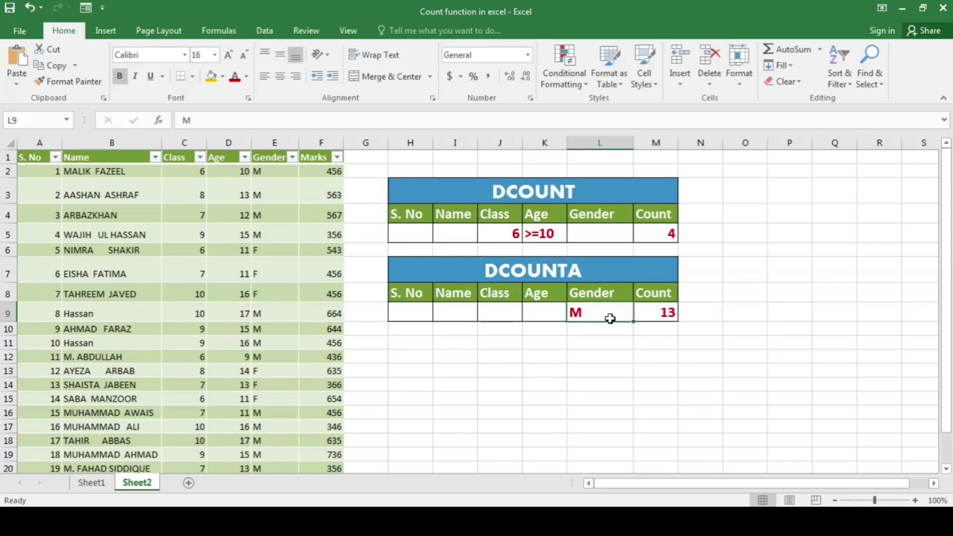
text(F)
click(671, 344)
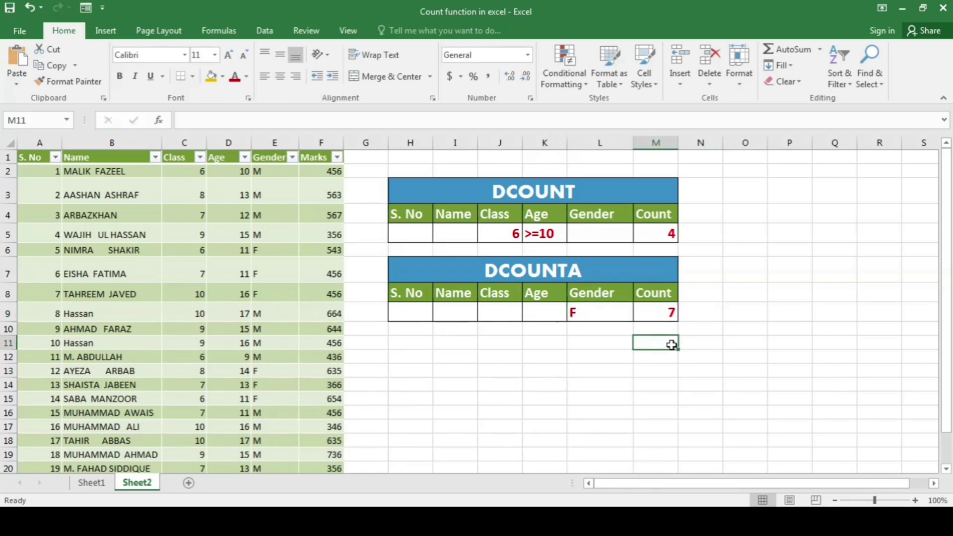
click(545, 314)
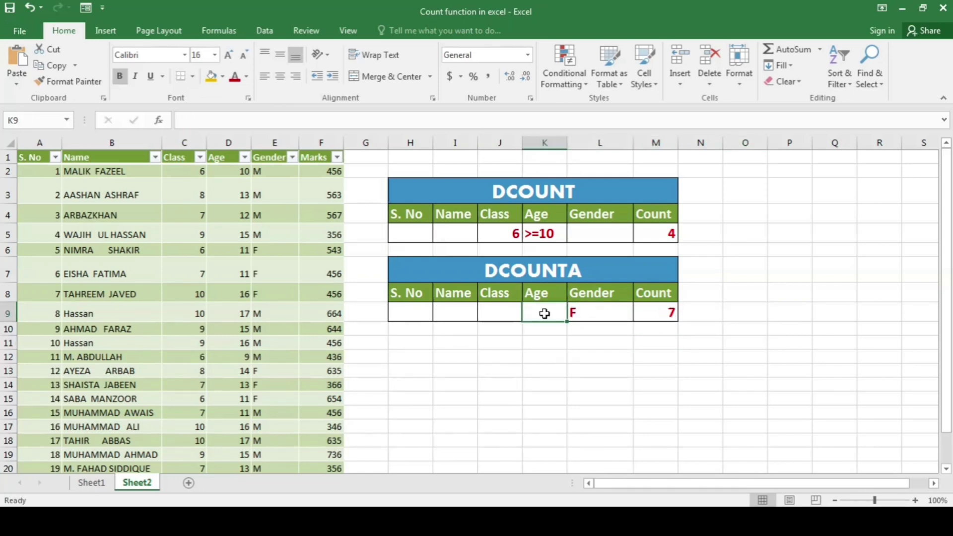